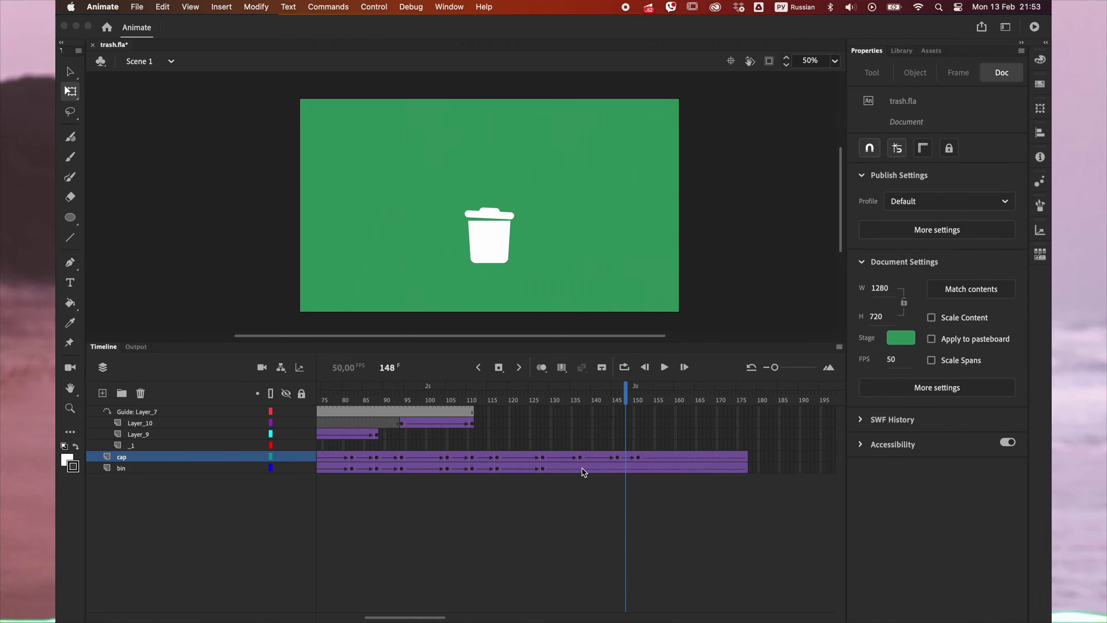
Insert keyframes on the bin layer at frames 146, 151 and 157.
key(F6)
click(638, 470)
key(F6)
click(663, 469)
key(F6)
Tilt the whole trash can, bin and cap together, slightly counterclockwise at frame 151 and preview the motion.
click(639, 466)
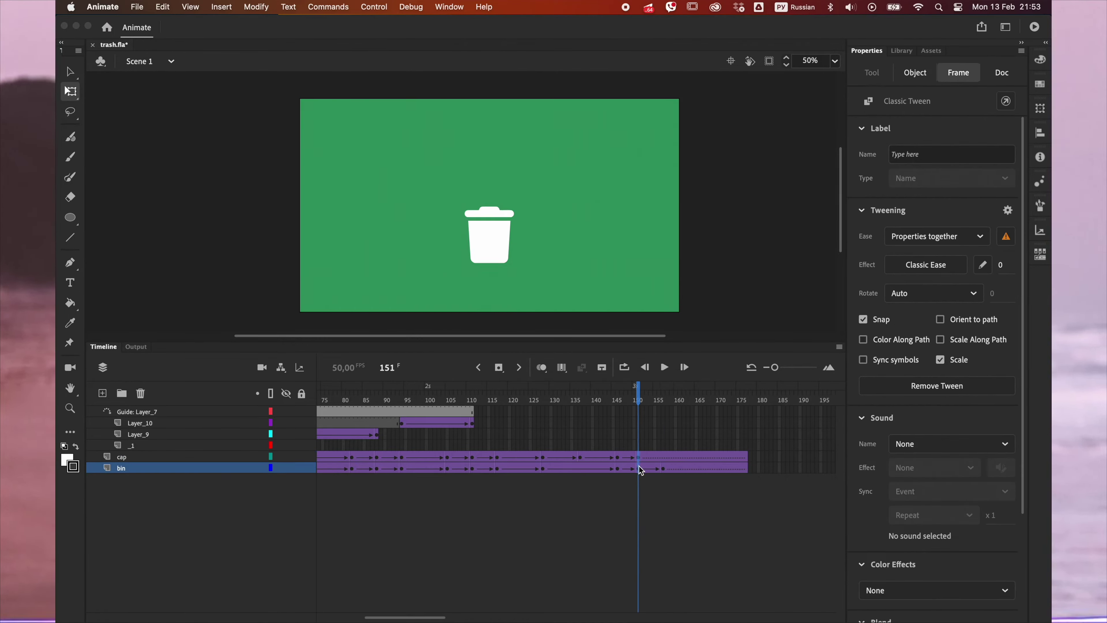
key(ctrl+space)
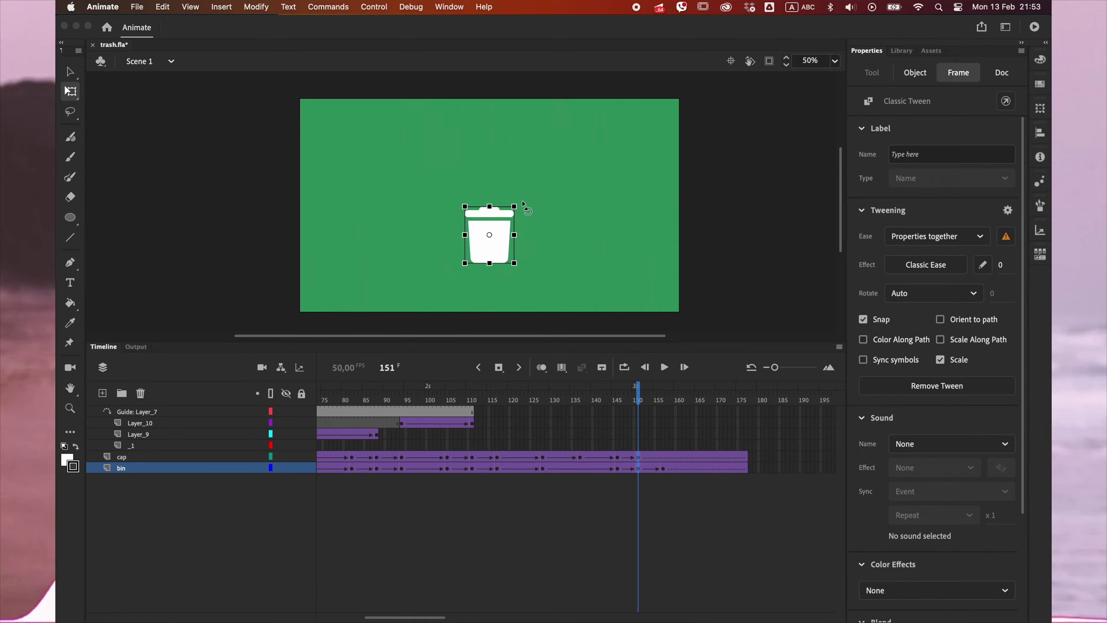
mouse_move(530, 202)
mouse_down()
mouse_move(545, 199)
mouse_move(536, 193)
mouse_up()
drag(639, 400, 663, 400)
Copy the closed-lid keyframe from the start of the cap layer and paste it over frame 157 of that layer.
click(618, 455)
click(638, 456)
click(580, 456)
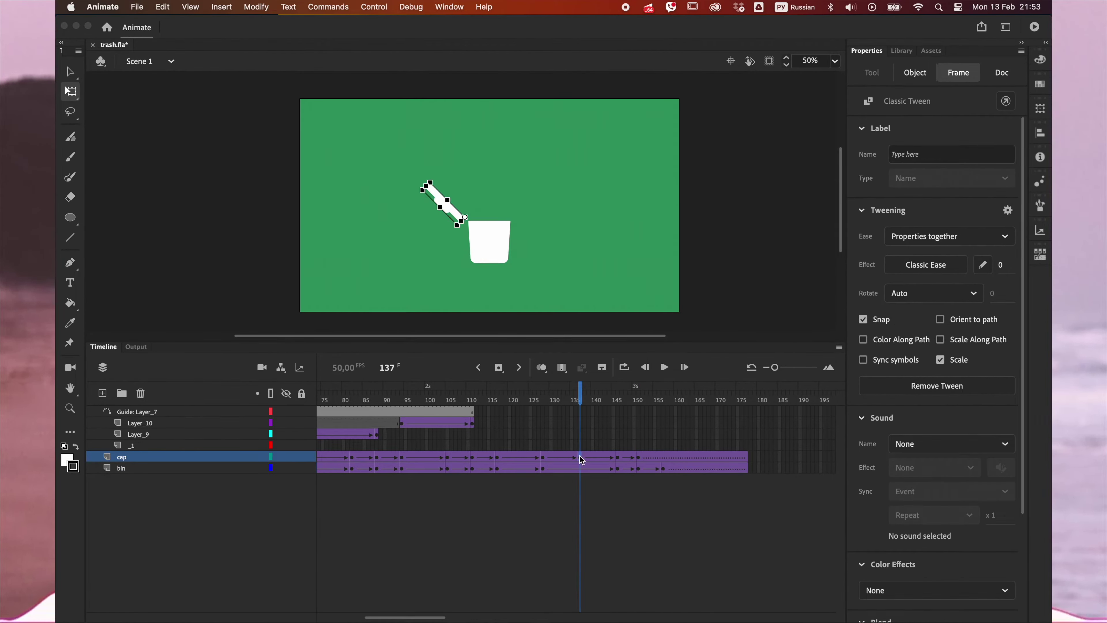
scroll(507, 475, left, 10)
click(321, 455)
right_click(320, 455)
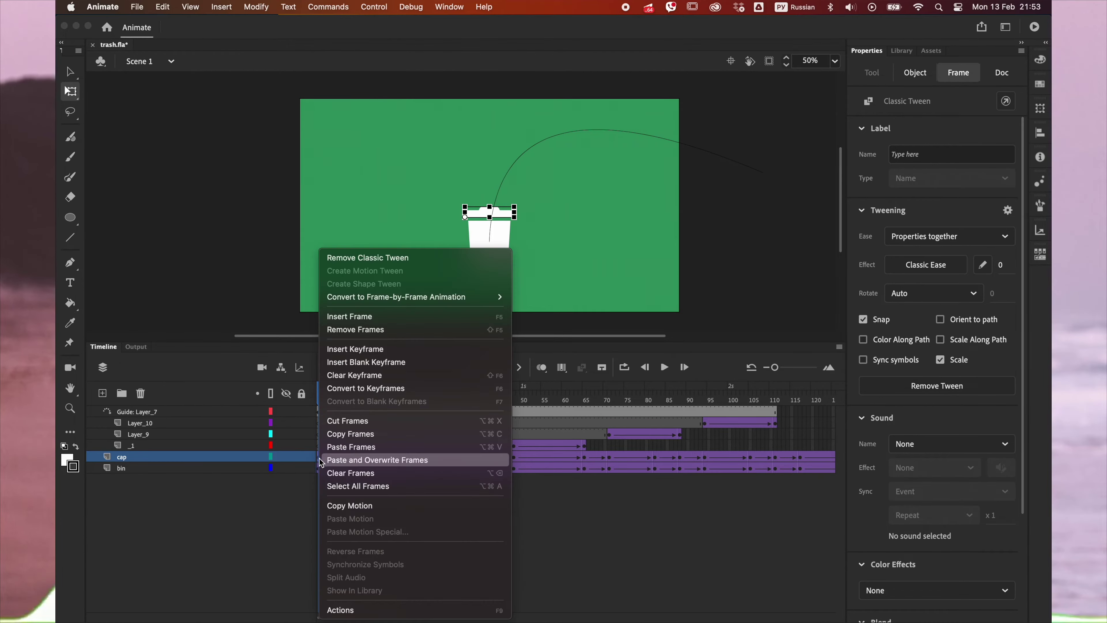
click(349, 435)
scroll(706, 469, right, 10)
click(642, 458)
right_click(642, 457)
click(673, 459)
click(621, 401)
drag(621, 400, 652, 422)
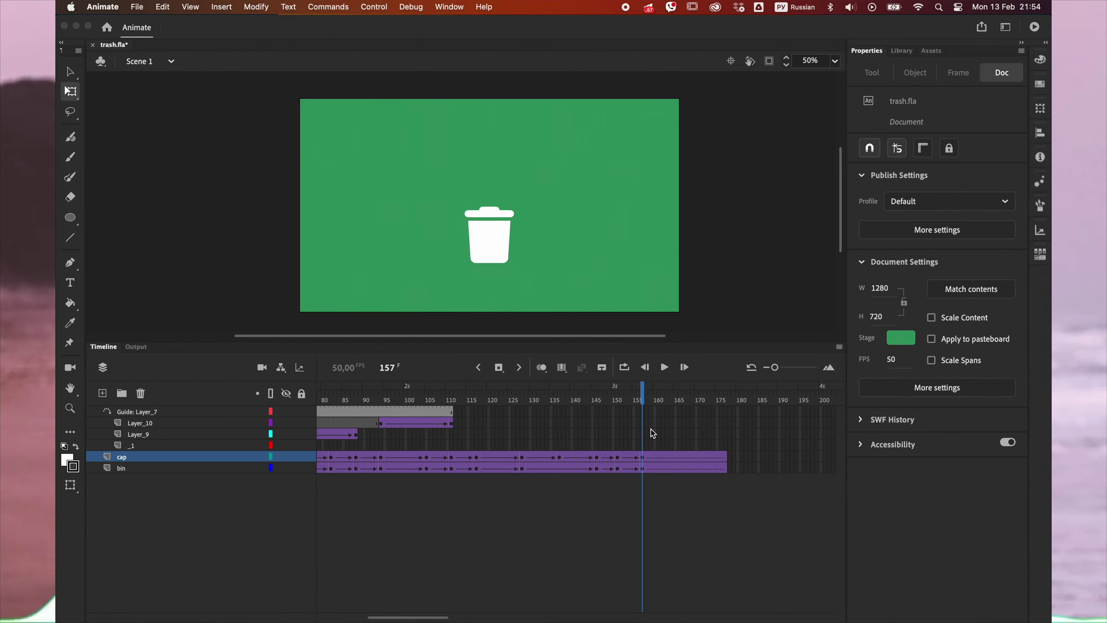
Extend the cap and bin layers with extra frames and insert keyframes on both at frame 163.
click(665, 402)
drag(657, 455, 703, 469)
key(F5)
key(F5)
key(F5)
click(661, 399)
drag(660, 402, 668, 405)
drag(668, 459, 669, 467)
key(F6)
Add keyframes at frame 182 on both layers, rotate the whole can clockwise past a quarter turn and raise it near the stage's upper edge.
click(747, 469)
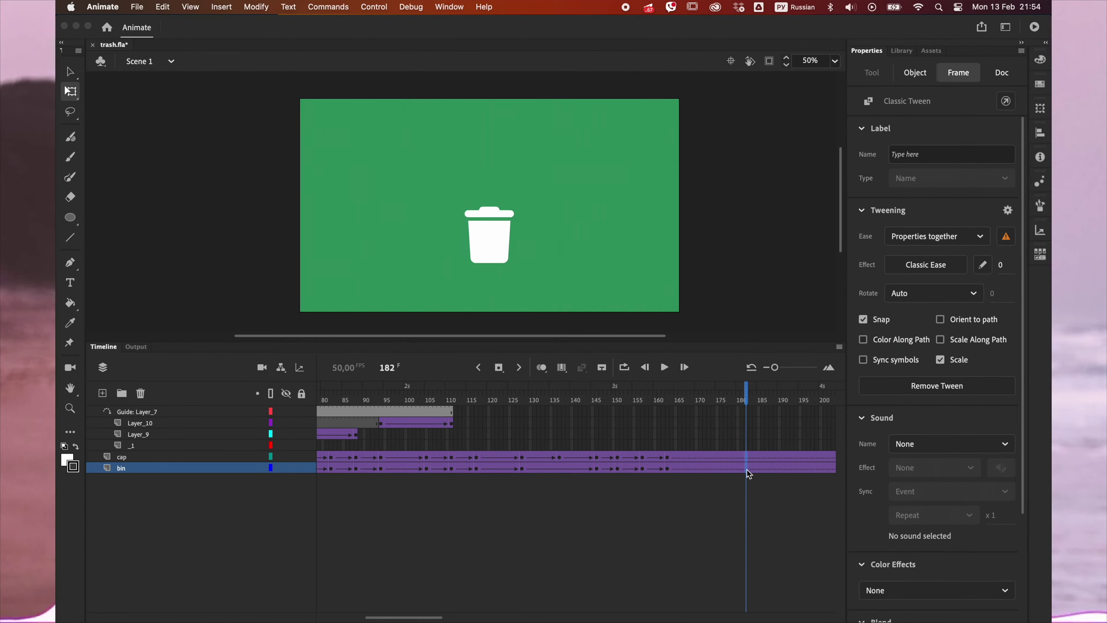
key(F6)
key(ctrl+space)
drag(520, 205, 521, 281)
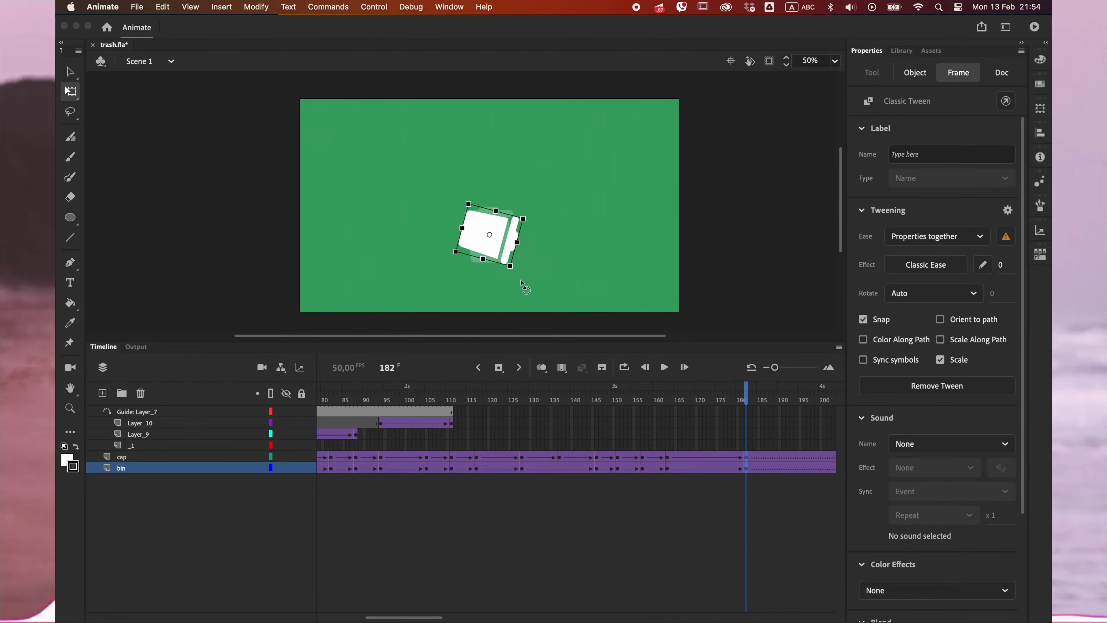
drag(483, 246, 489, 165)
key(super+z)
drag(489, 242, 520, 158)
Apply the Quad Ease-In-Out effect to the can's tween between frames 163 and 182 and preview it.
click(705, 465)
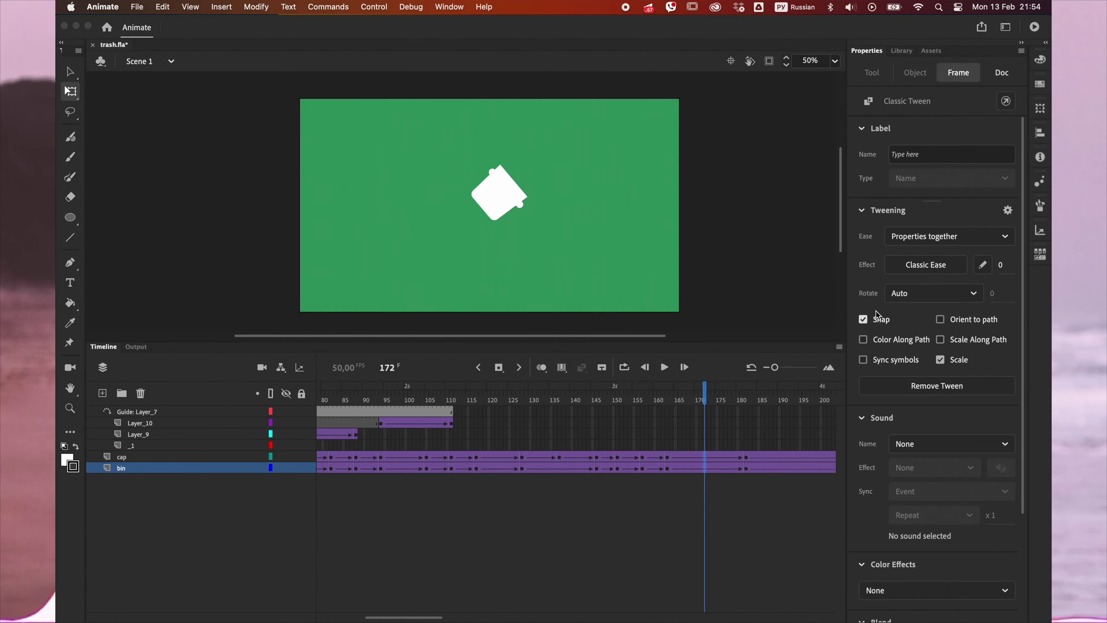
click(937, 265)
click(644, 366)
double_click(789, 289)
drag(706, 397, 744, 412)
Swing the cap open from the tilted bin at frame 182 and add another cap keyframe at frame 188.
click(746, 456)
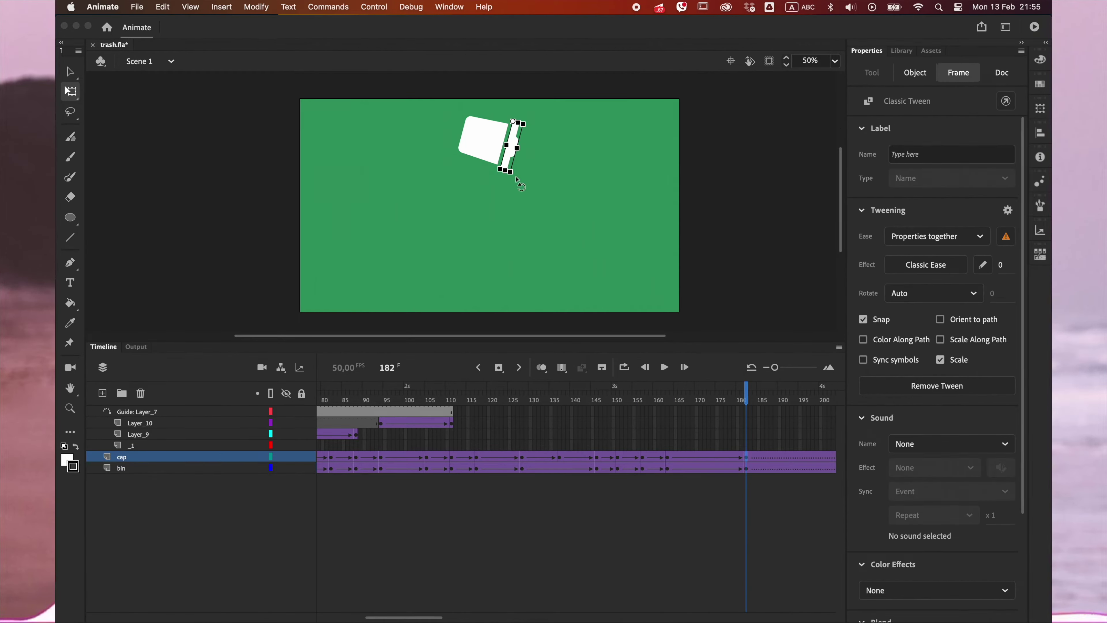
drag(519, 179, 559, 197)
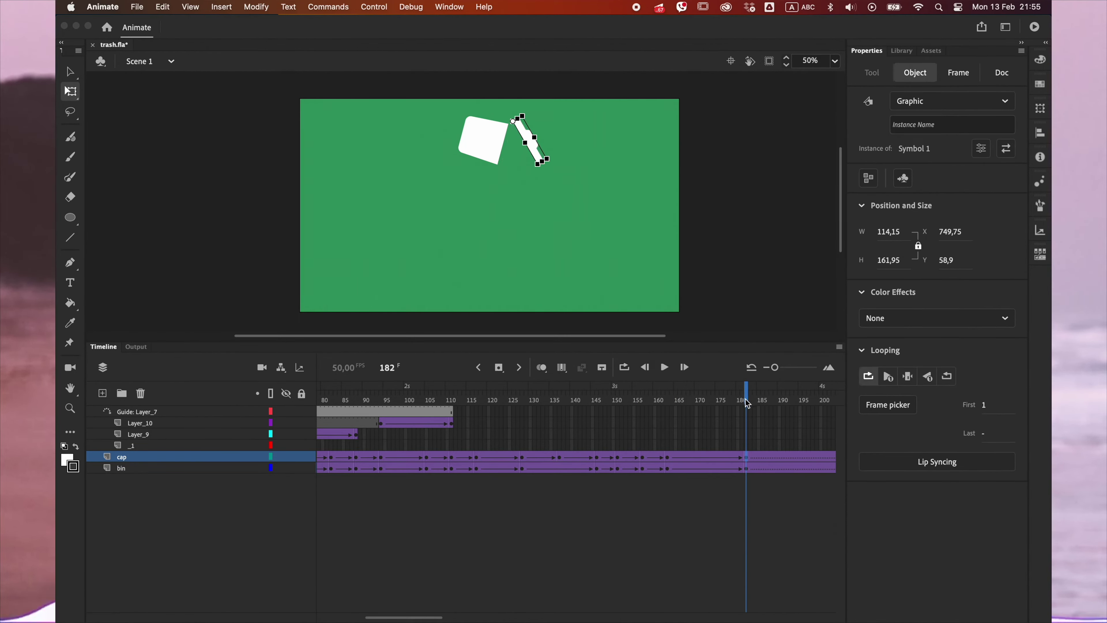
click(770, 457)
key(F6)
click(746, 457)
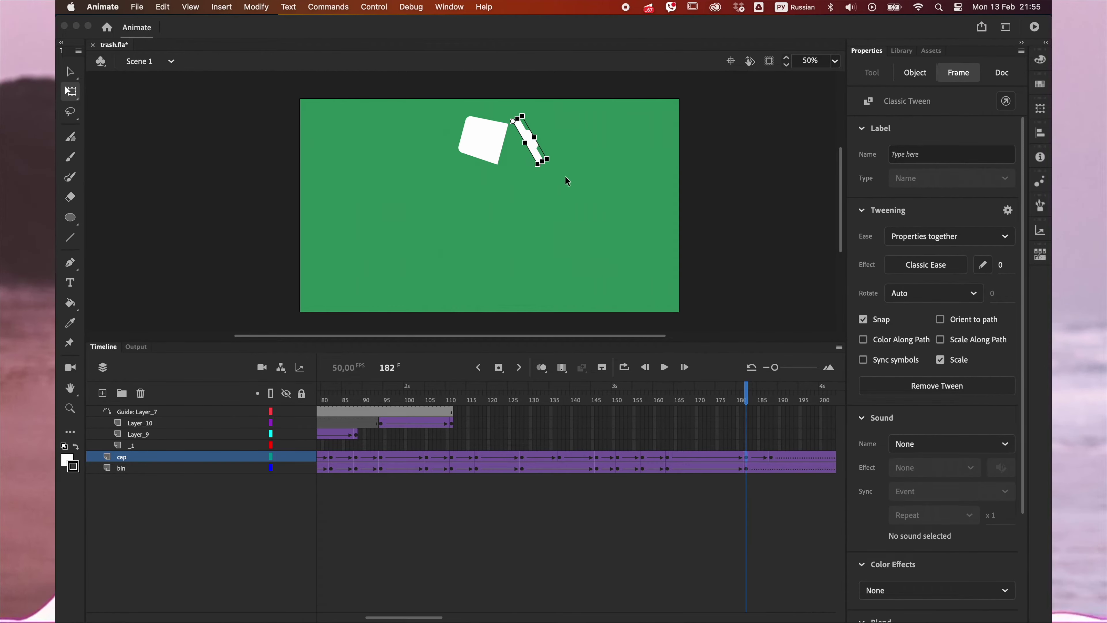
drag(558, 162, 608, 176)
drag(751, 398, 696, 407)
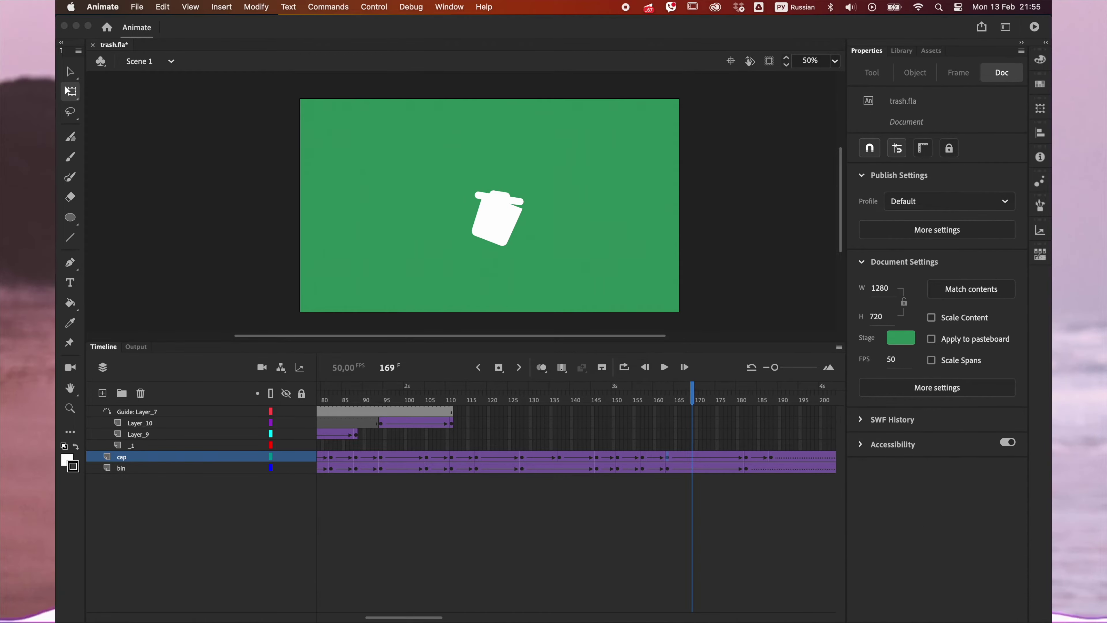
Apply a different ease preset to the cap and bin tweens after frame 163 and scrub through the result.
click(667, 468)
click(745, 467)
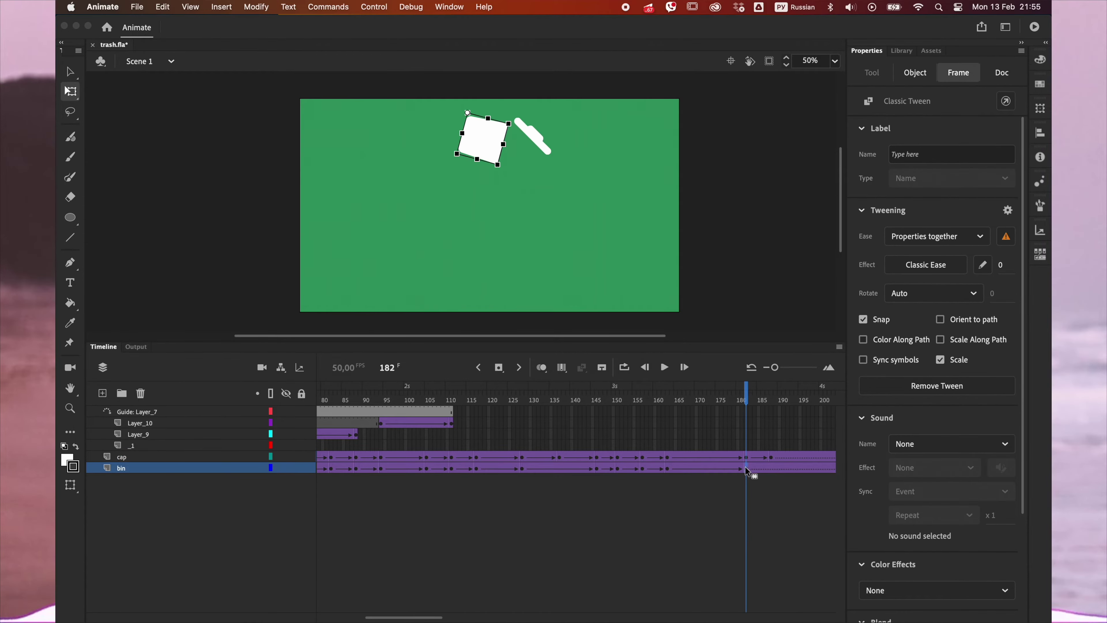
click(746, 457)
drag(745, 401, 686, 412)
click(703, 458)
click(703, 469)
click(937, 264)
double_click(693, 292)
click(676, 401)
drag(675, 403, 799, 394)
Undo the latest easing changes, the cap's opening rotations and the cap keyframe at frame 188.
key(super+z)
key(super+z)
key(super+z)
key(super+z)
key(super+z)
key(super+z)
key(super+z)
key(super+z)
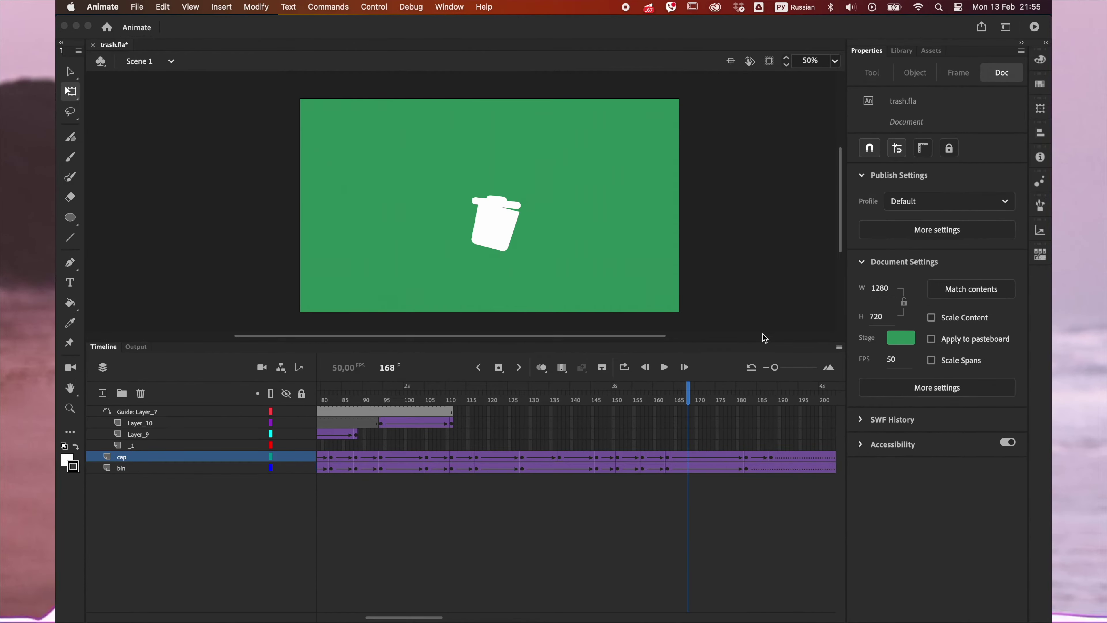
key(super+z)
key(super+z)
key(super+z)
key(super+z)
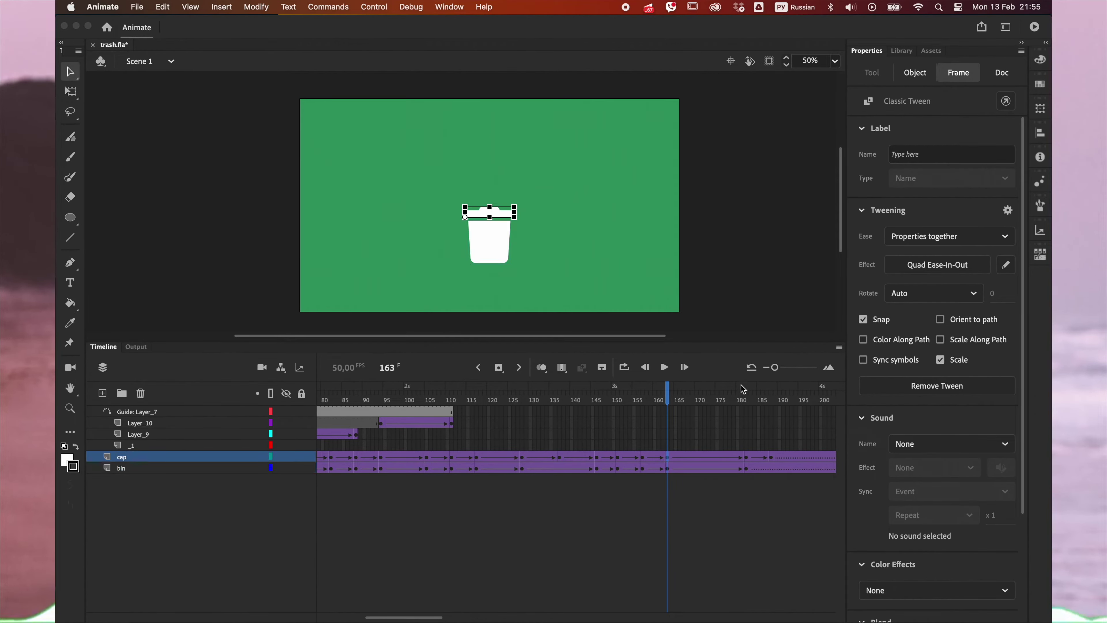
key(super+z)
key(super+z)
key(super+z)
key(super+z)
Remove frames 164 to 184 from the cap and bin layers.
mouse_move(746, 392)
mouse_down()
mouse_move(715, 395)
mouse_move(747, 397)
mouse_up()
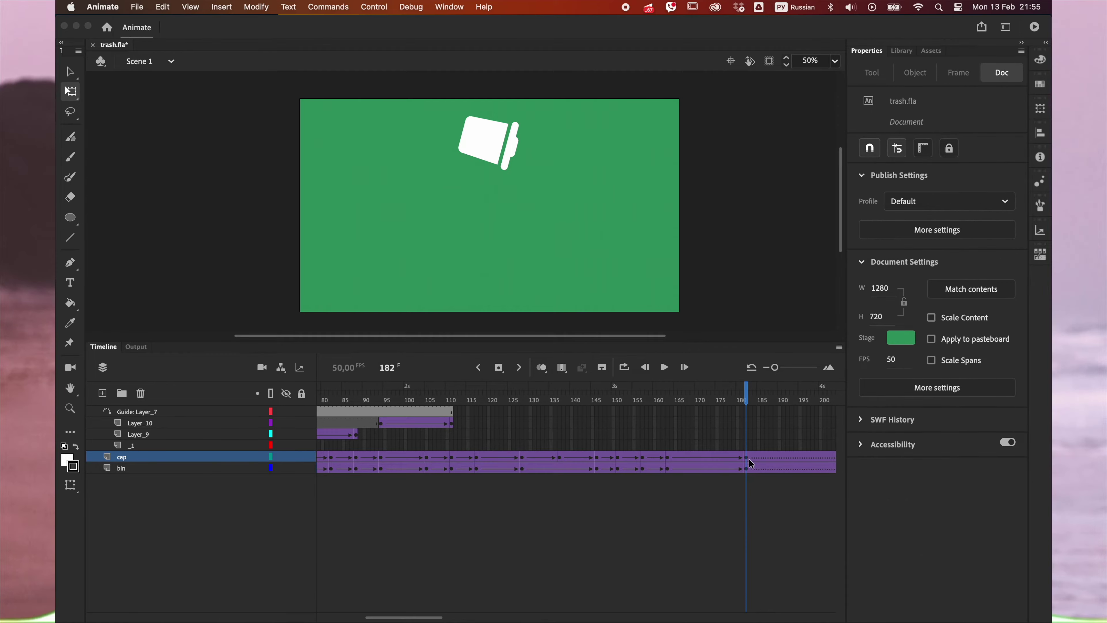
click(706, 457)
click(667, 456)
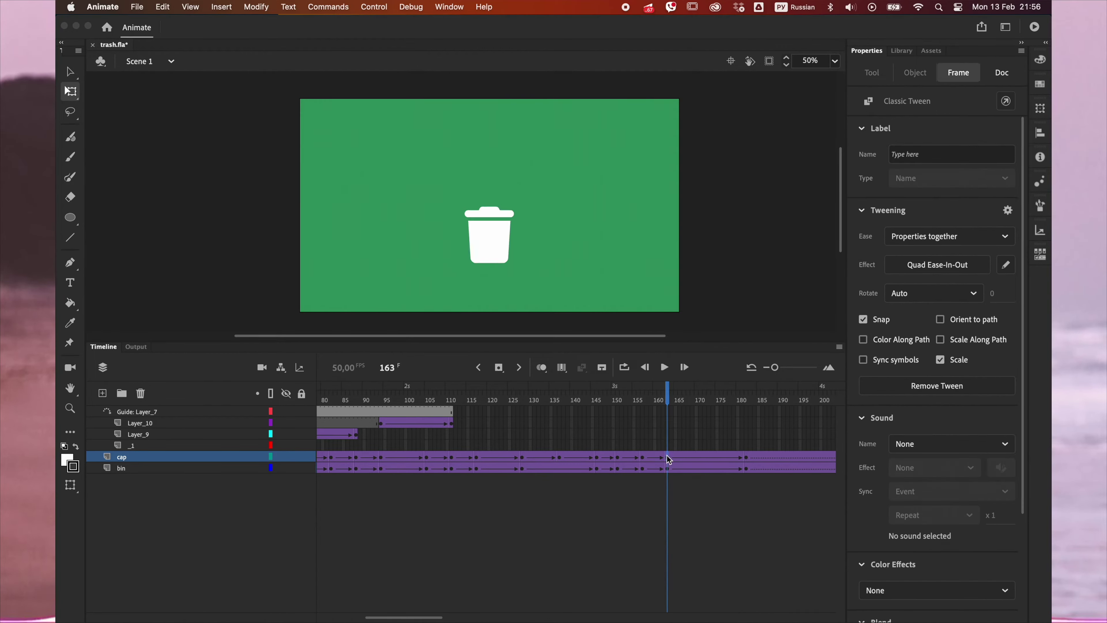
drag(674, 458, 749, 466)
right_click(721, 466)
click(685, 459)
drag(671, 458, 753, 468)
right_click(742, 468)
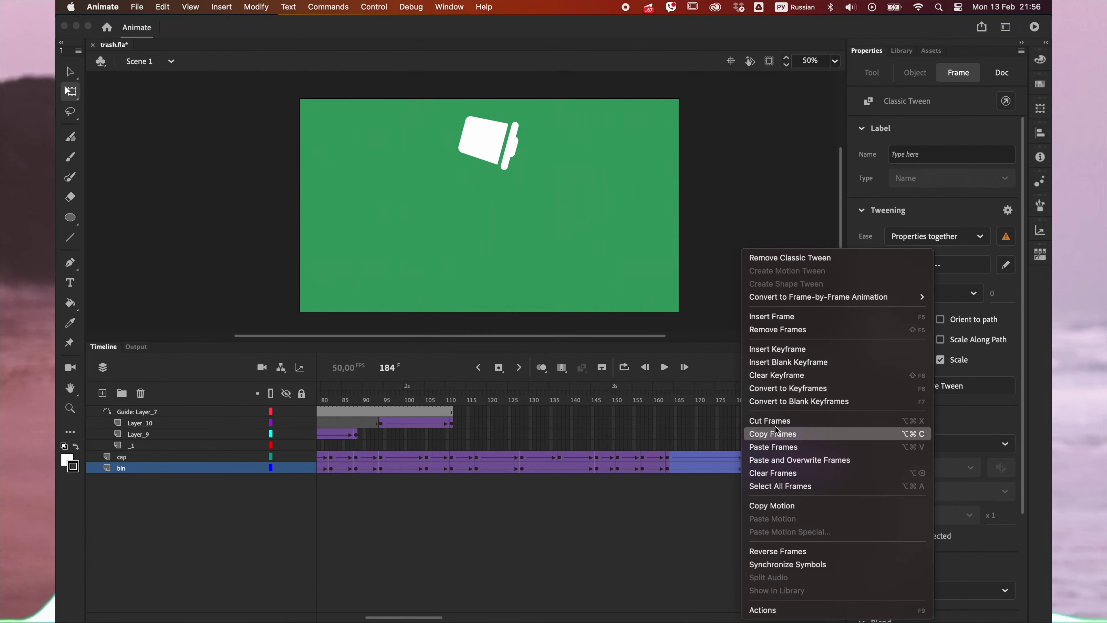
click(781, 334)
Try adding new end keyframes at frame 190 on the cap and bin layers and preview the motion.
click(672, 460)
click(675, 458)
click(672, 465)
drag(672, 469, 713, 465)
click(779, 468)
key(F6)
drag(778, 397, 676, 410)
Remove everything after frame 163 on the cap and bin layers, and extend both layers with plain frames.
click(671, 458)
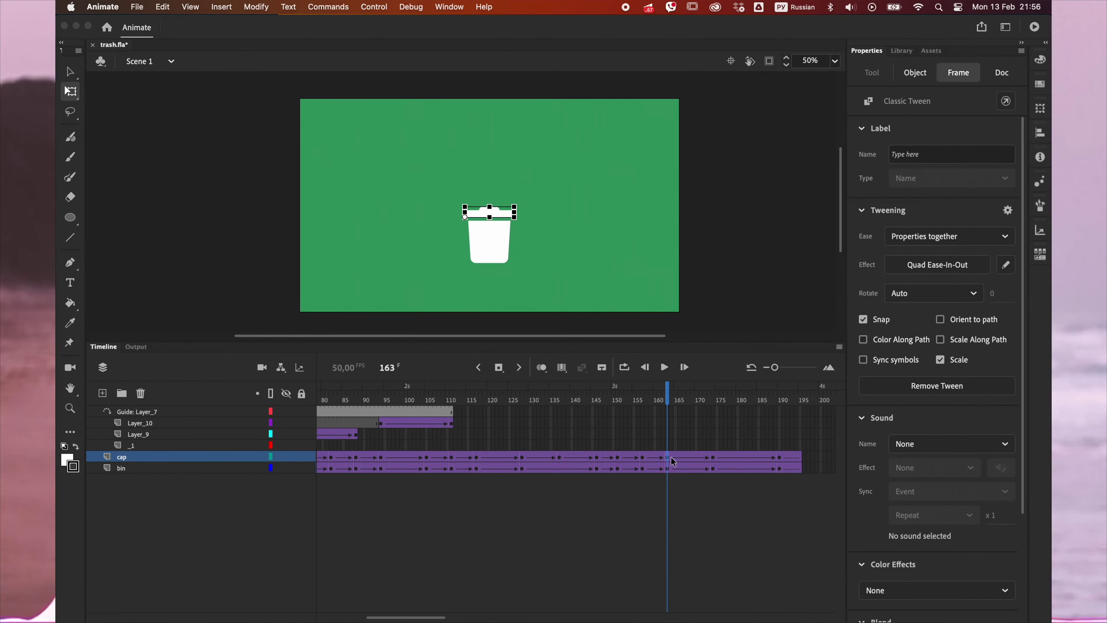
shift+click(799, 468)
right_click(799, 466)
click(791, 338)
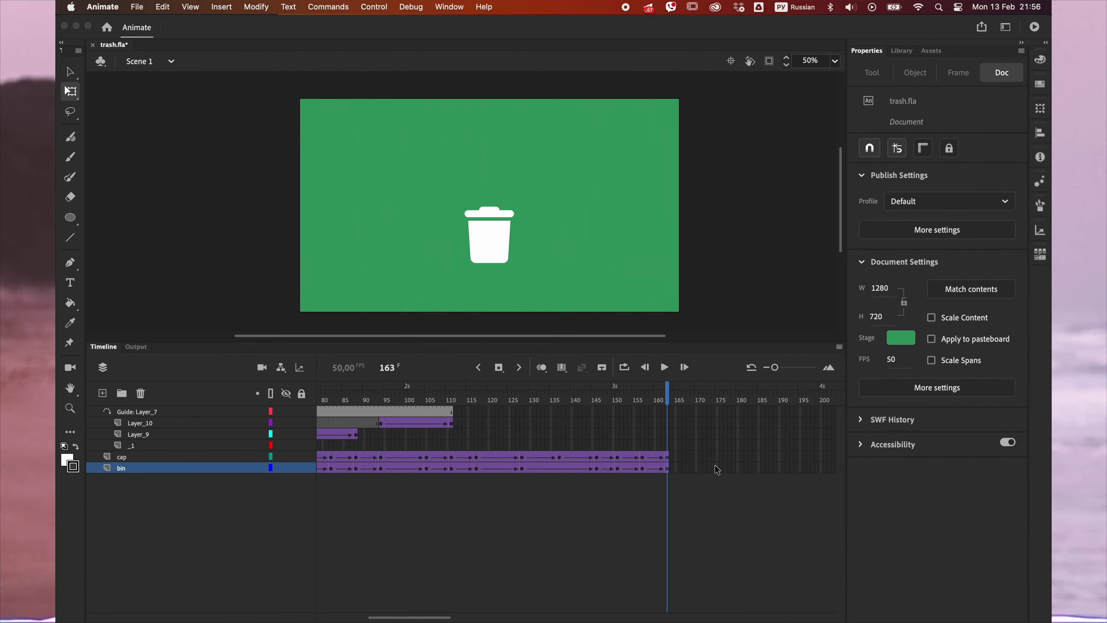
key(F5)
Insert four frames at frame 160 to lengthen the cap and bin segment that starts at frame 157.
click(669, 457)
click(643, 457)
mouse_move(644, 396)
mouse_down()
mouse_move(619, 400)
mouse_move(660, 403)
mouse_move(598, 404)
mouse_move(655, 400)
mouse_up()
key(F5)
key(F5)
key(F5)
key(F5)
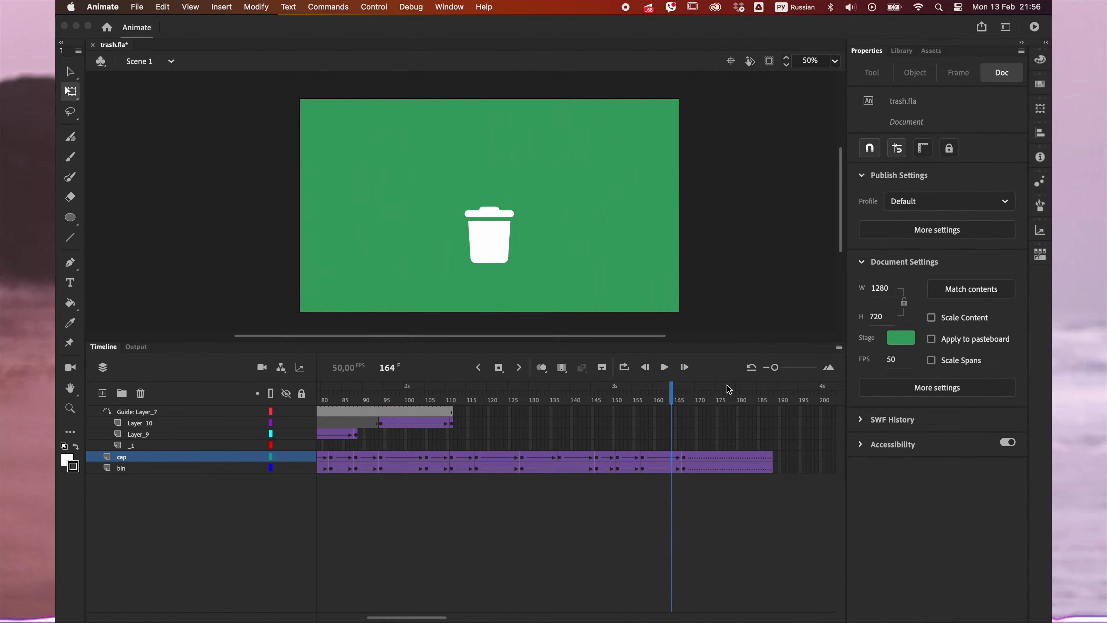
Insert keyframes at frame 183 on the cap and bin layers and rotate the whole can clockwise past a quarter turn.
drag(748, 456, 750, 470)
key(F6)
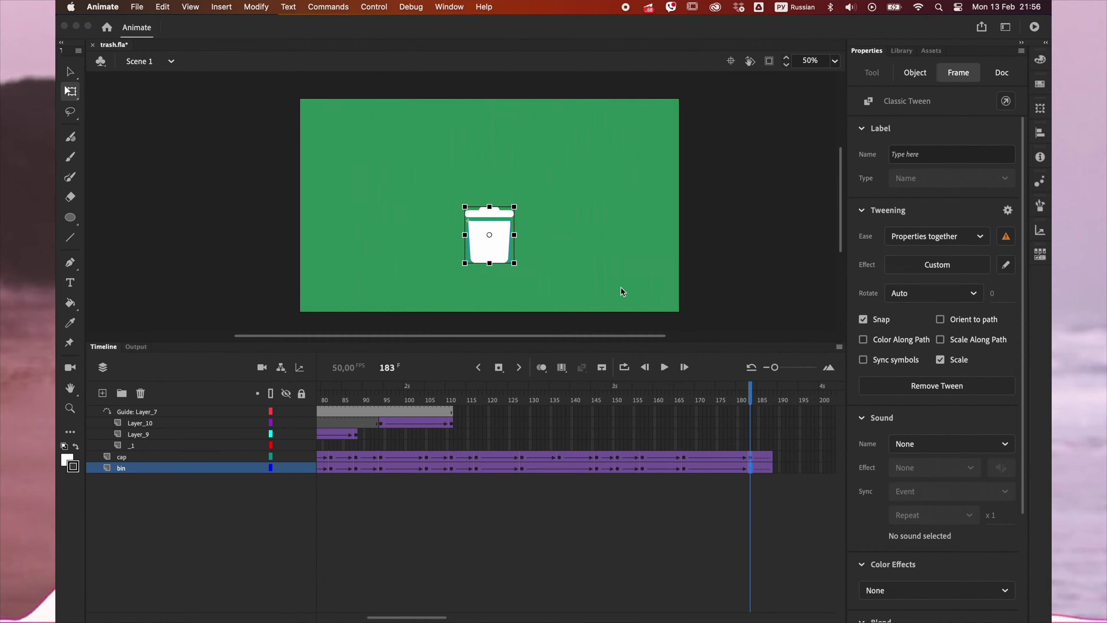
drag(525, 213, 531, 298)
Move the rotated can straight up to Y 96.85 at frame 183 and check the in-between motion.
key(shift+Up)
key(shift+Up)
key(shift+Up)
key(shift+Up)
key(shift+Up)
key(shift+Up)
key(shift+Up)
key(shift+Up)
key(shift+Up)
key(shift+Up)
key(shift+Up)
key(shift+Up)
key(shift+Up)
key(shift+Up)
key(shift+Up)
key(shift+Up)
key(shift+Up)
key(shift+Up)
key(shift+Up)
key(shift+Up)
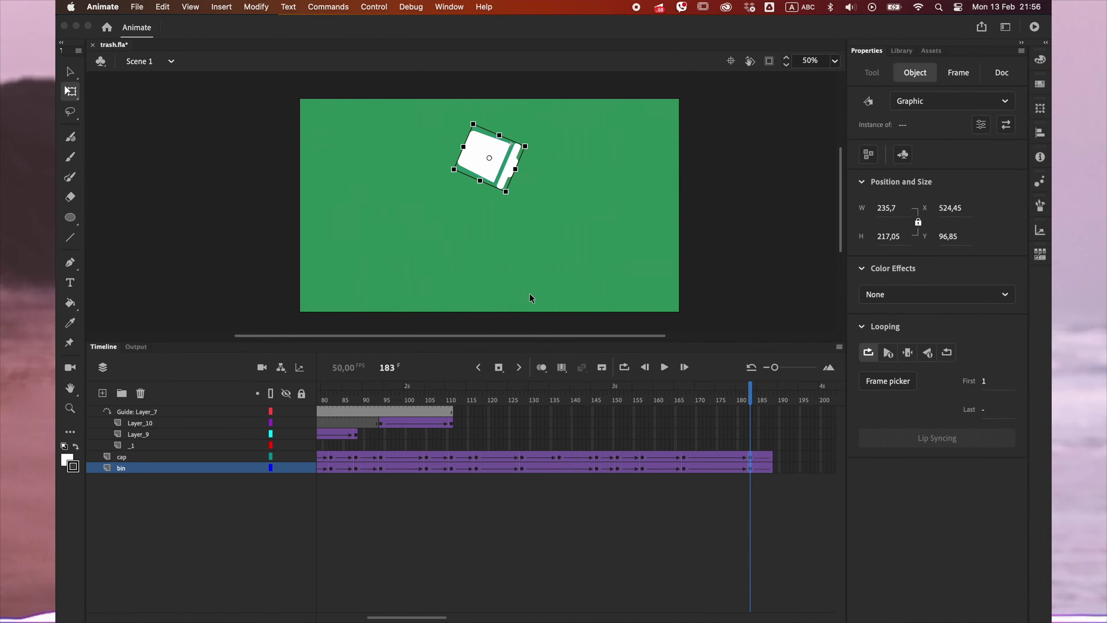
mouse_move(742, 398)
mouse_down()
mouse_move(704, 398)
mouse_move(744, 394)
mouse_up()
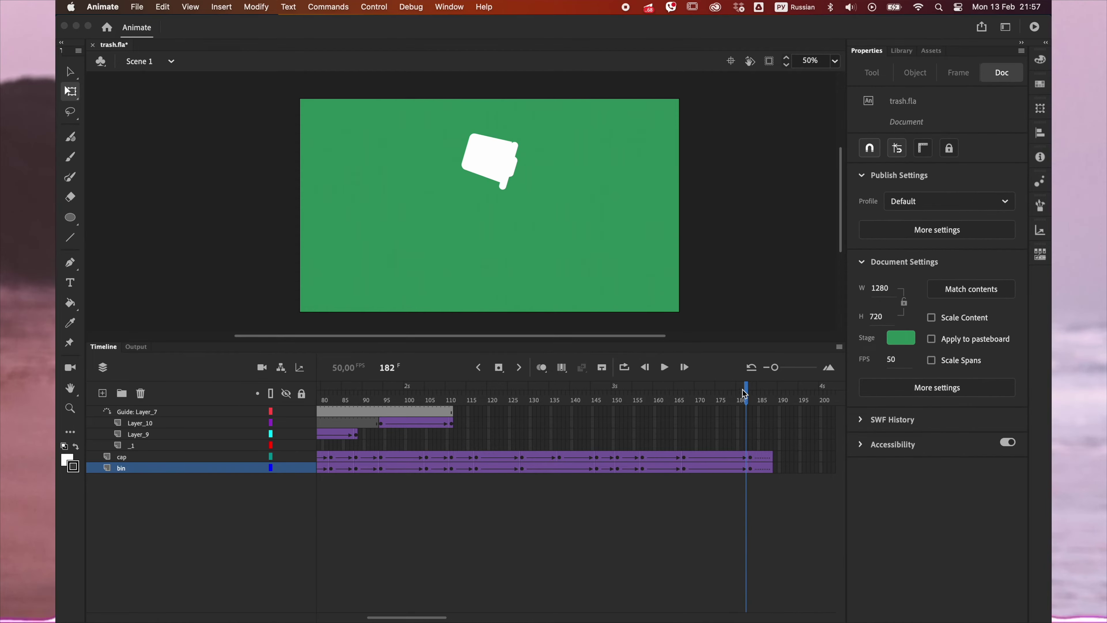
Insert keyframes on the cap and bin layers at frame 166, just before the jump starts.
drag(680, 458, 677, 471)
key(F6)
click(684, 457)
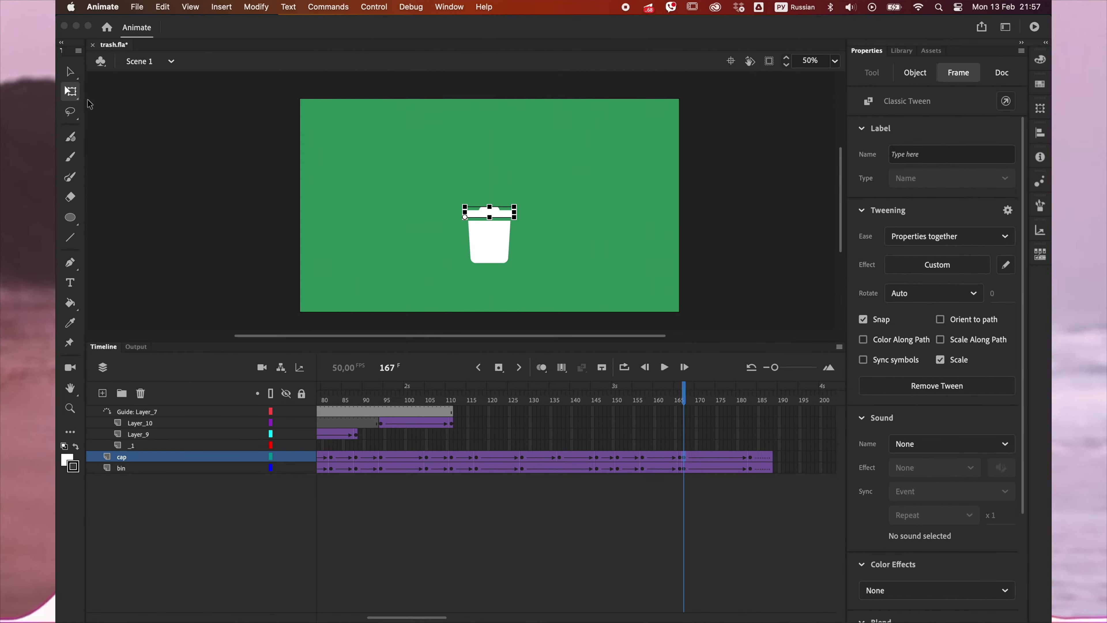
Move the bin's transformation point to its centre at frames 167 and 183.
key(v)
click(684, 469)
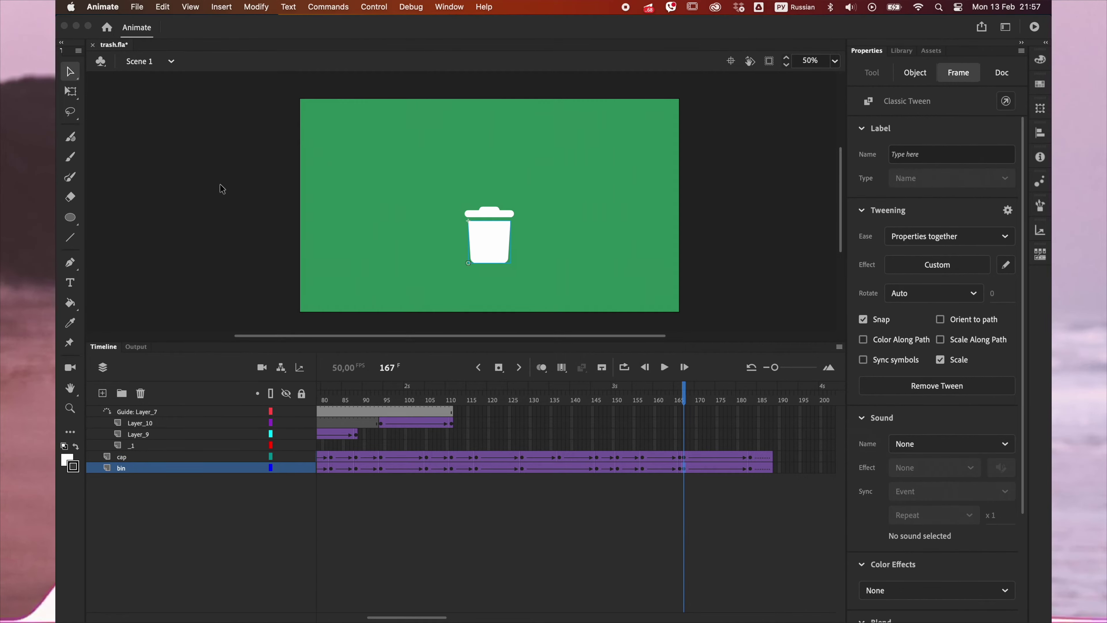
key(q)
drag(468, 264, 483, 252)
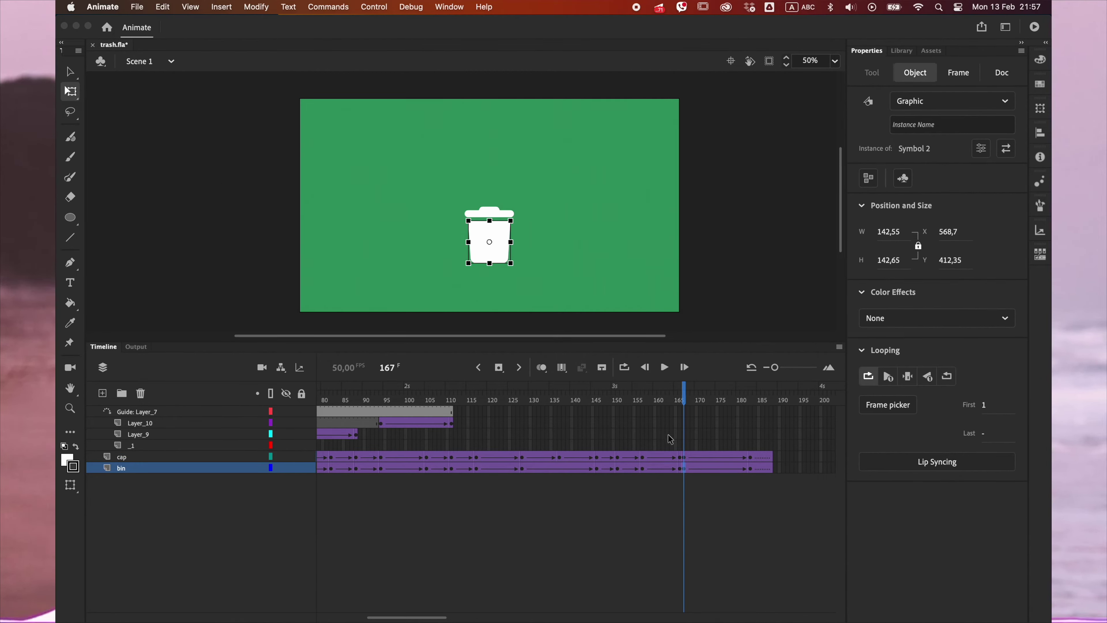
click(751, 469)
click(486, 151)
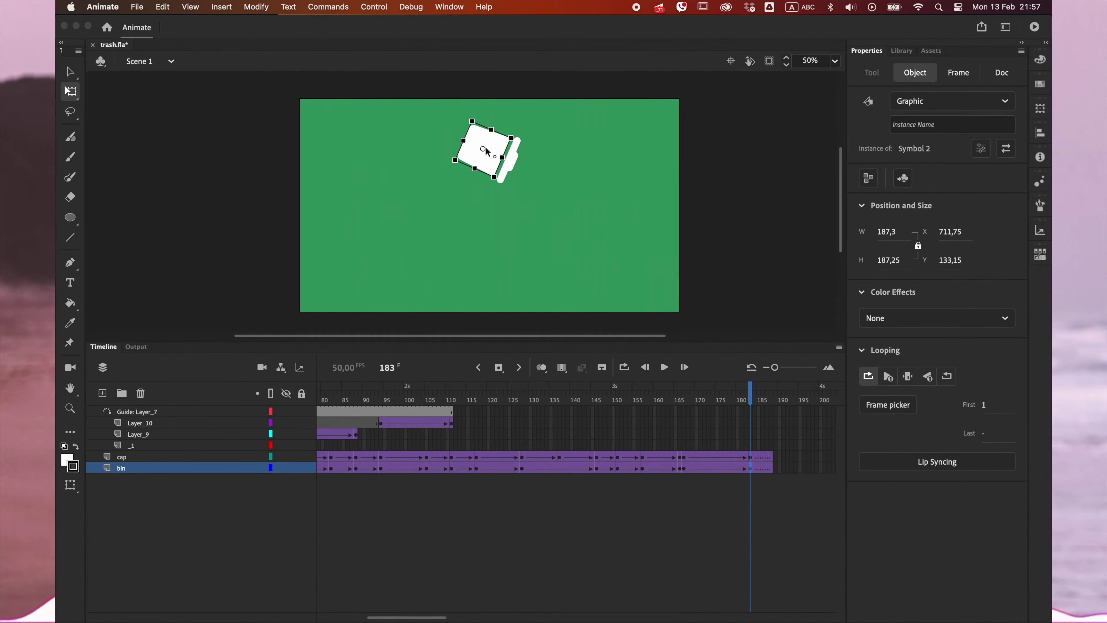
Move the cap's transformation point to its centre at frames 167 and 183, and preview the jump.
click(687, 457)
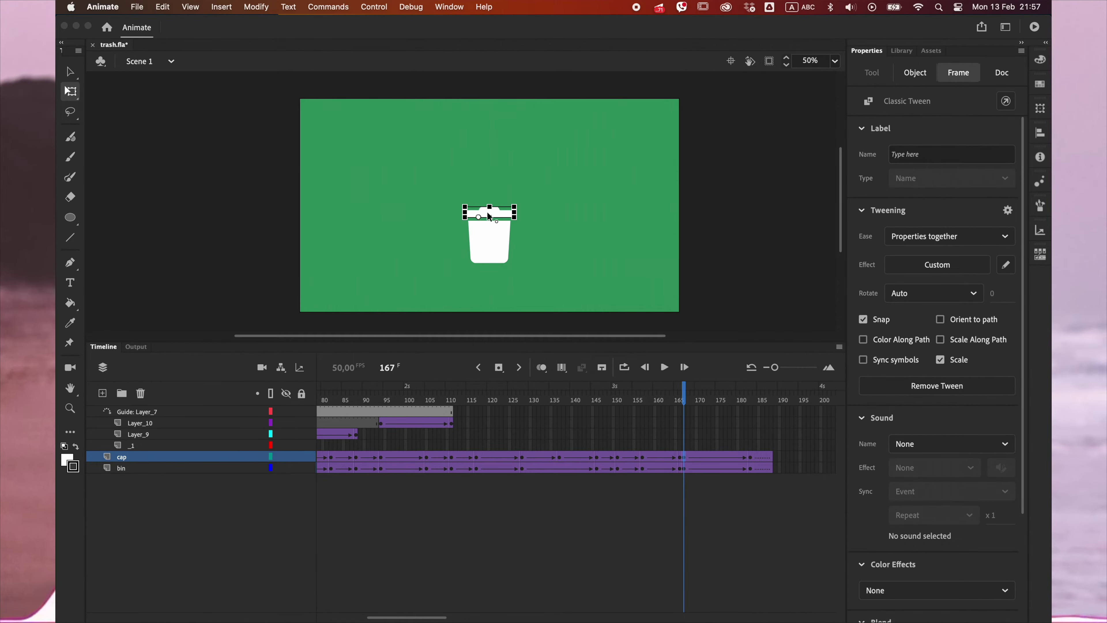
click(748, 457)
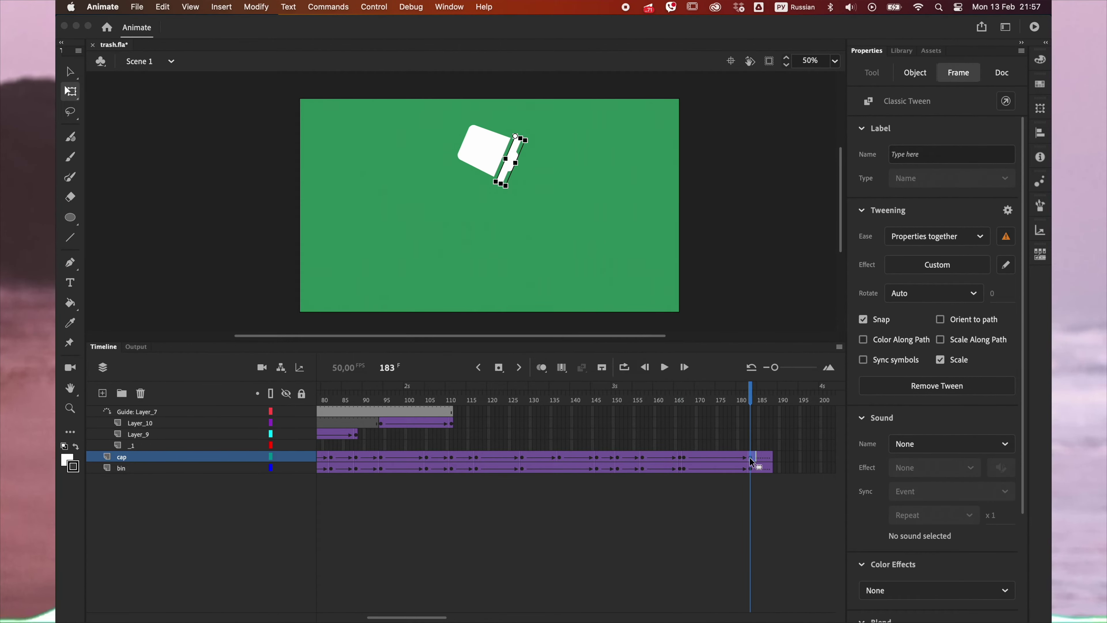
click(513, 163)
mouse_move(752, 398)
mouse_down()
mouse_move(680, 398)
mouse_move(749, 399)
mouse_up()
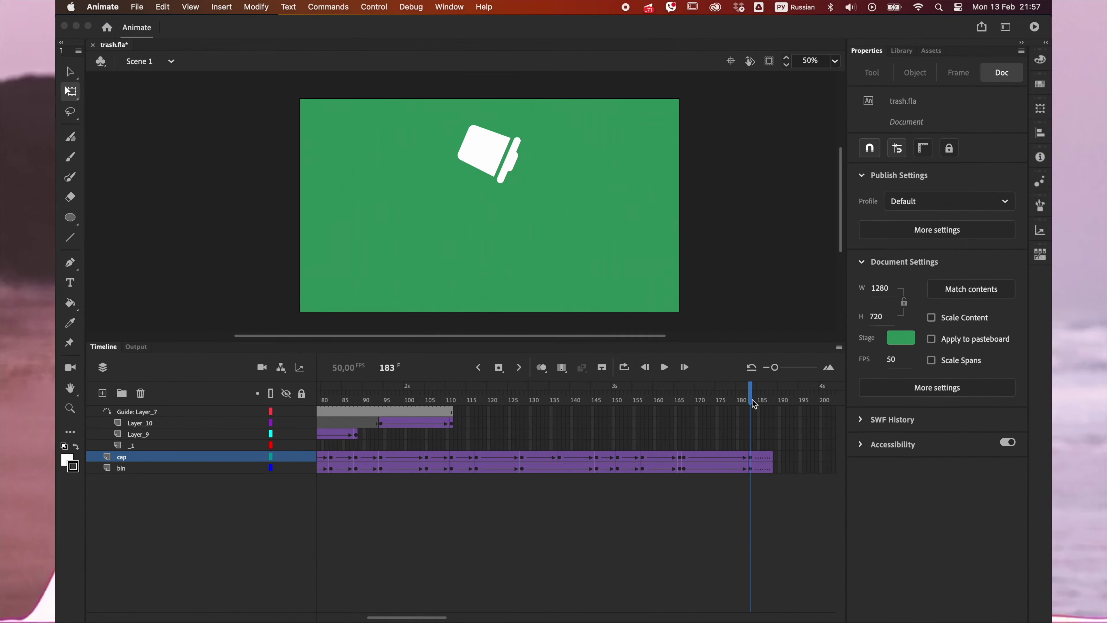
Add a cap keyframe at frame 175 and nudge the cap away from the bin to X 635.05, Y 238.6.
click(717, 457)
click(717, 457)
click(70, 69)
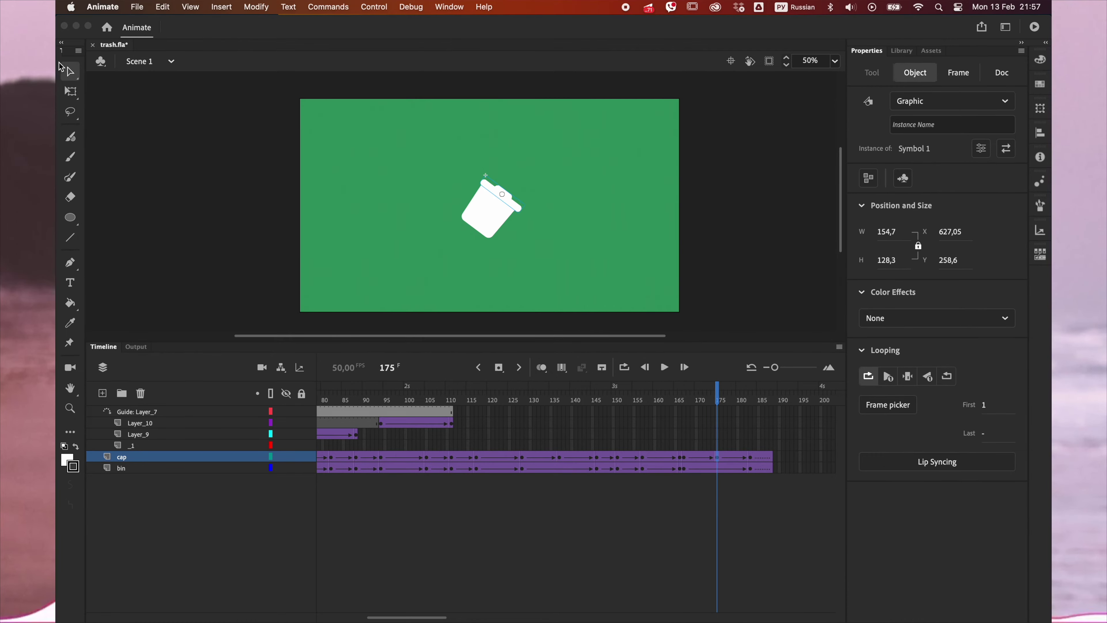
key(Right)
key(Right)
key(Right)
key(Right)
key(Right)
key(Right)
key(Right)
key(Right)
key(Up)
key(Up)
key(Up)
key(Up)
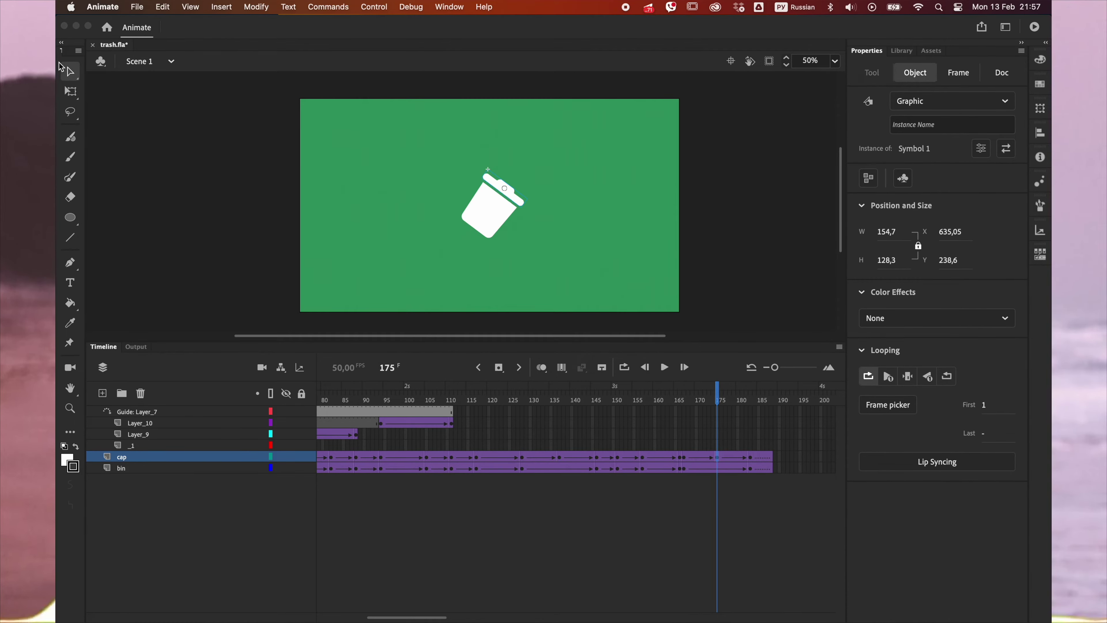
Rotate the cap at frame 183 and shift it away from the bin to X 735.4, Y 93.
drag(718, 400, 751, 401)
click(750, 456)
click(753, 459)
click(505, 170)
key(q)
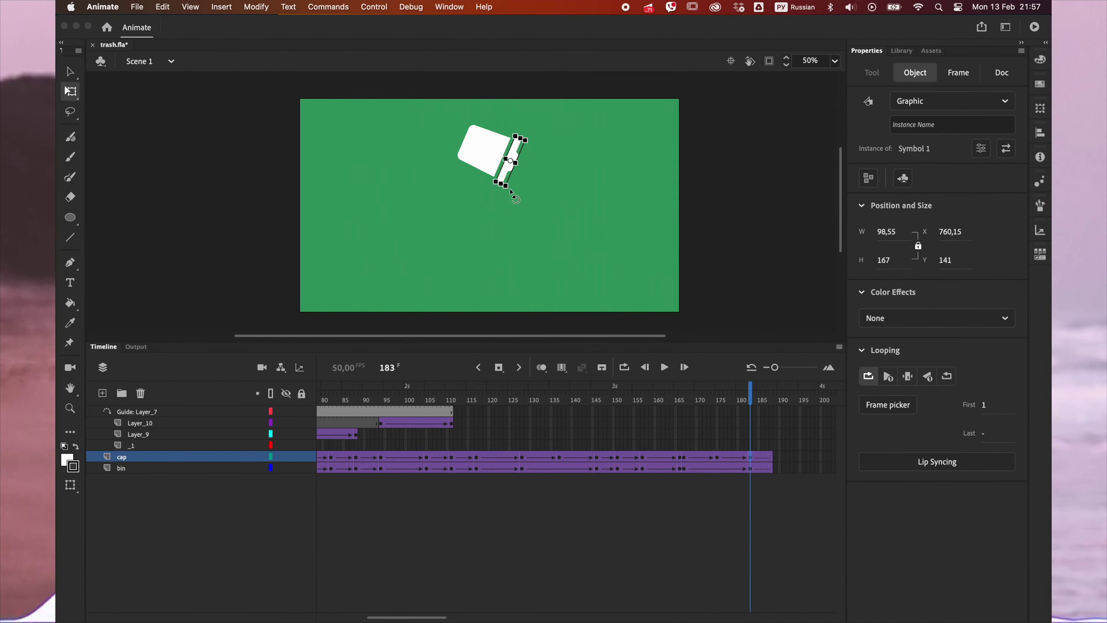
drag(536, 186, 536, 186)
key(shift+Up)
key(shift+Up)
key(shift+Right)
key(shift+Right)
key(shift+Right)
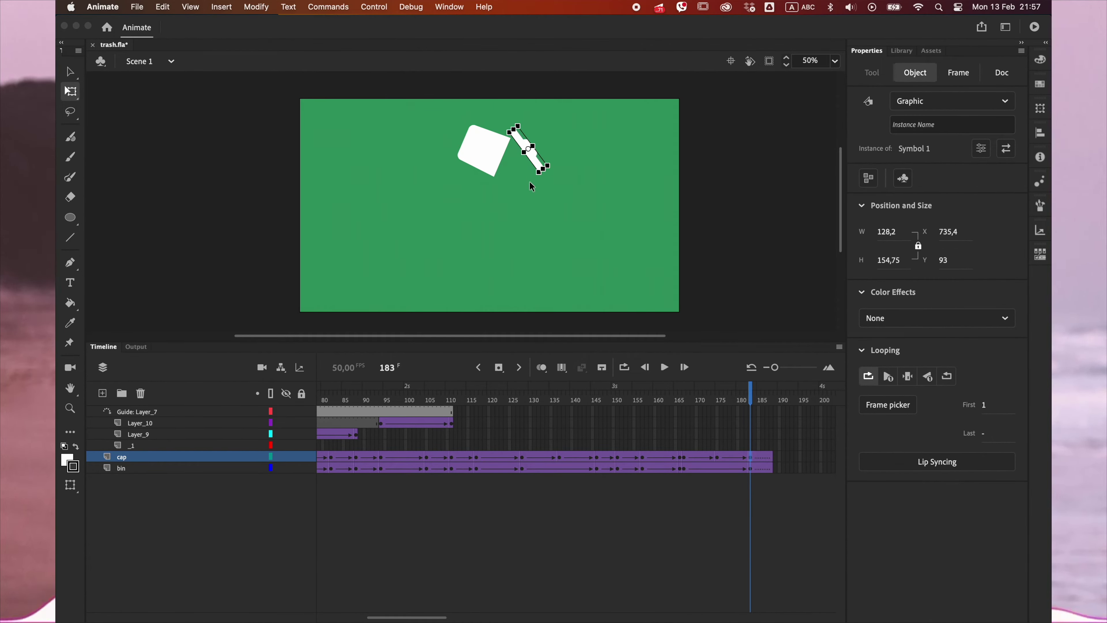
Insert a cap keyframe at frame 179 and preview the lid opening up to frame 183.
drag(752, 401, 734, 400)
click(734, 459)
click(734, 457)
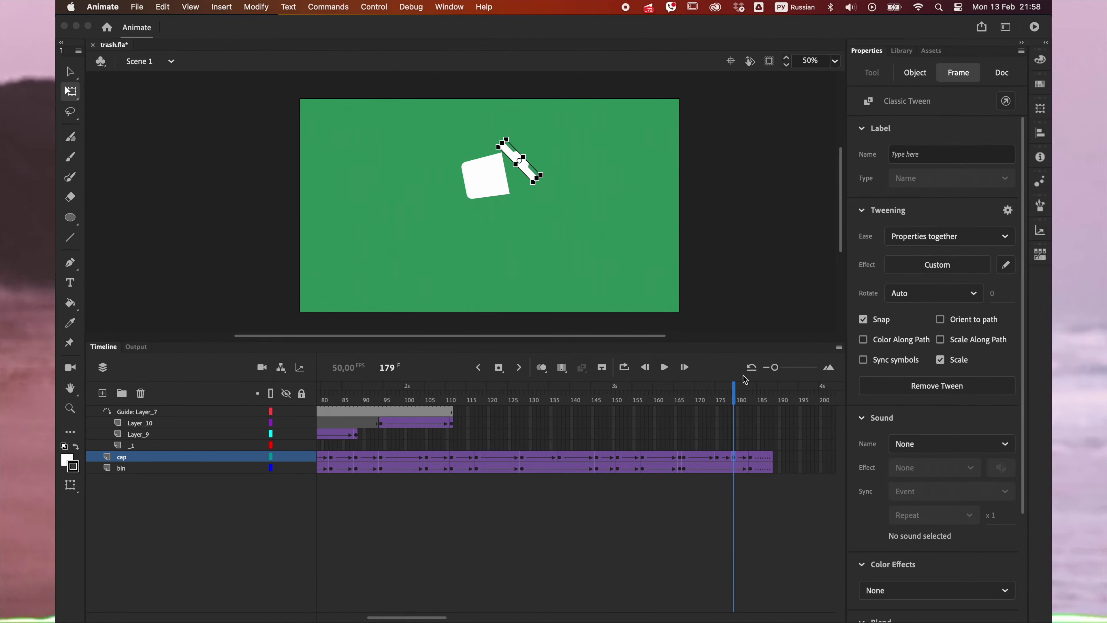
mouse_move(745, 382)
mouse_down()
mouse_move(724, 389)
mouse_move(772, 397)
mouse_move(704, 397)
mouse_move(760, 398)
mouse_move(750, 397)
mouse_up()
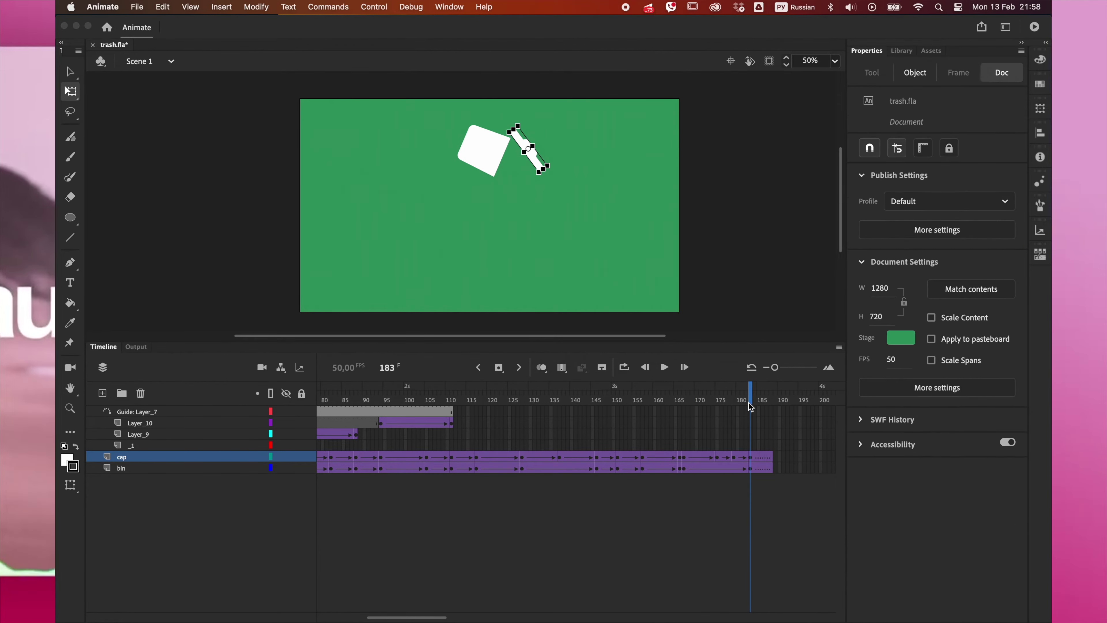
Extend the cap and bin layers so the airborne pose holds up to frame 206.
click(762, 399)
key(F5)
key(F5)
key(F5)
key(F5)
key(F5)
key(F5)
key(F5)
key(F5)
key(F5)
key(F5)
key(F5)
key(F5)
key(F5)
key(F5)
key(F5)
key(F5)
key(F5)
key(F5)
Insert a keyframe on the guide layer at frame 112, continue it to frame 206 and add a new guided layer.
click(393, 412)
key(F6)
click(784, 413)
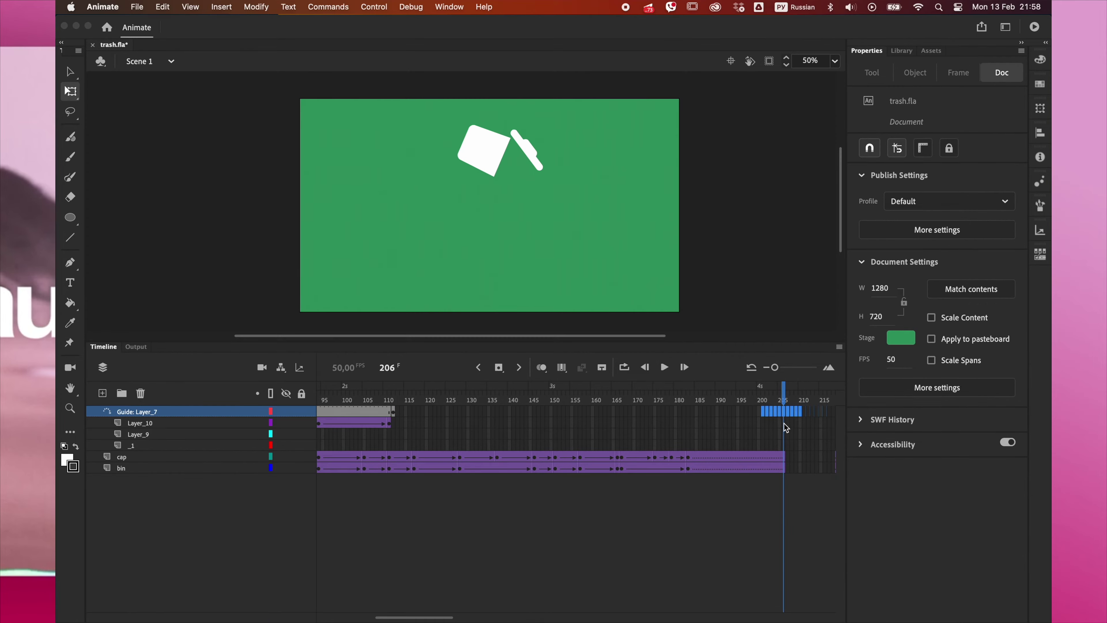
key(F5)
click(472, 423)
click(103, 393)
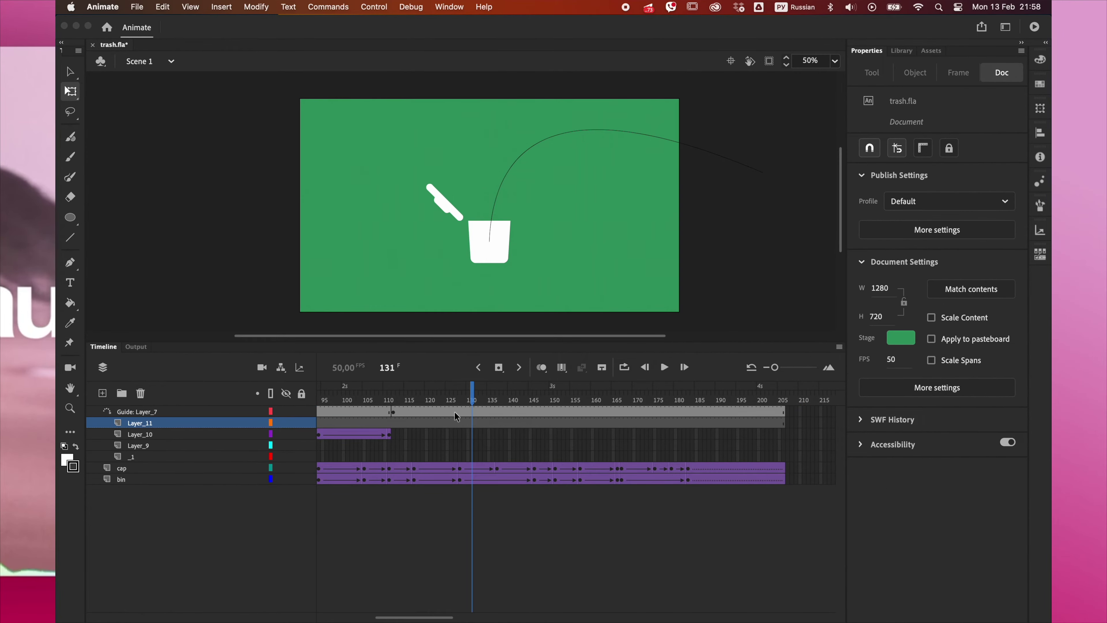
Copy the ball from frame 94 of Layer_10 and return to frame 181.
drag(365, 400, 682, 397)
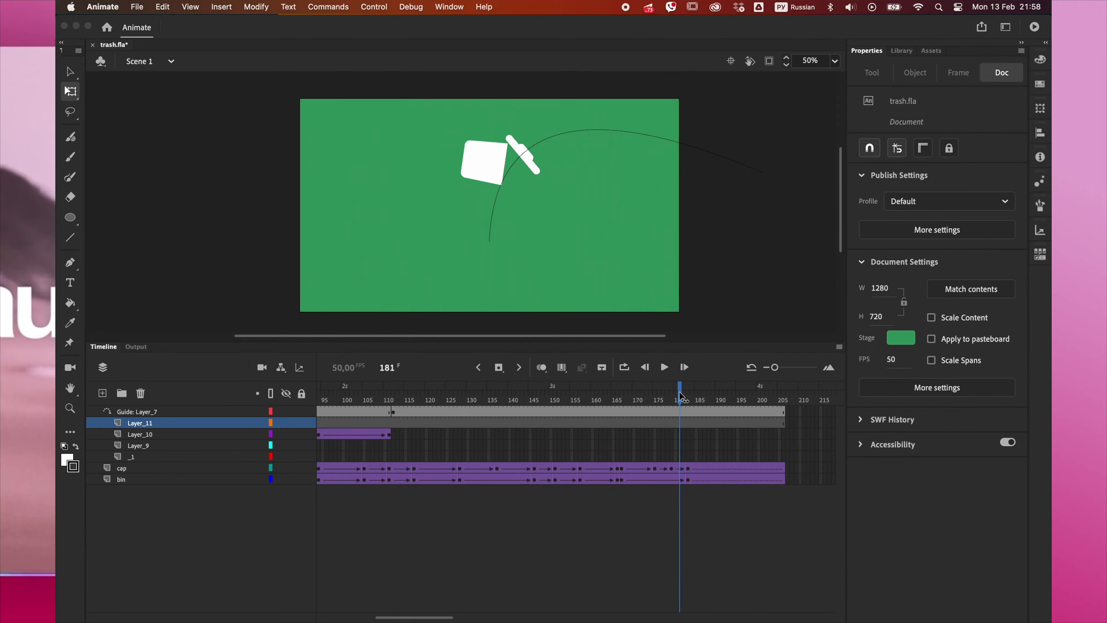
click(320, 435)
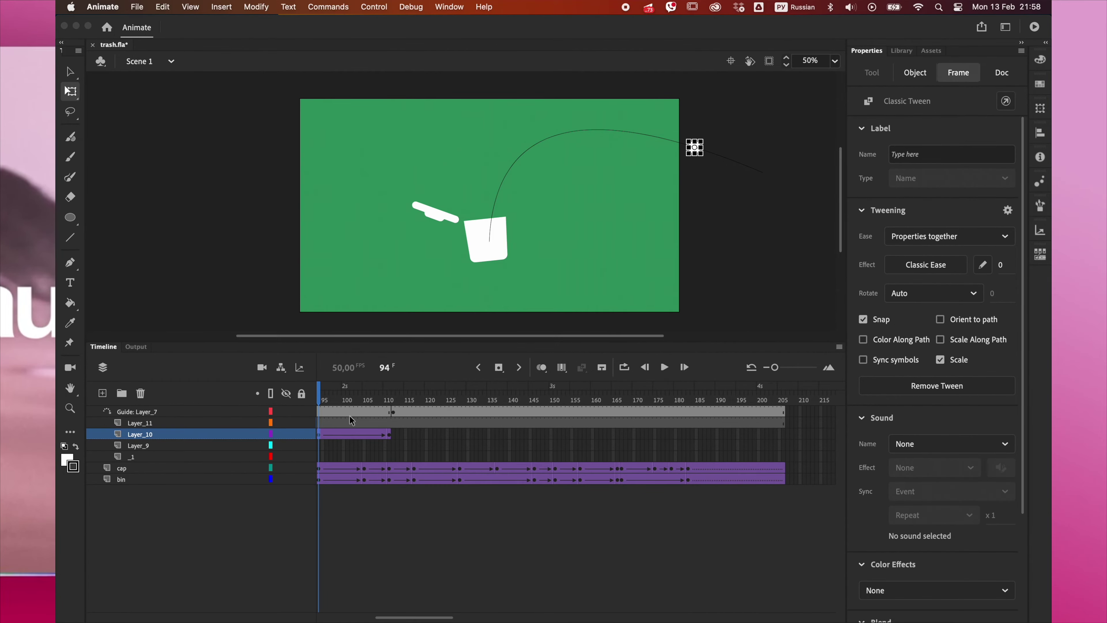
click(680, 398)
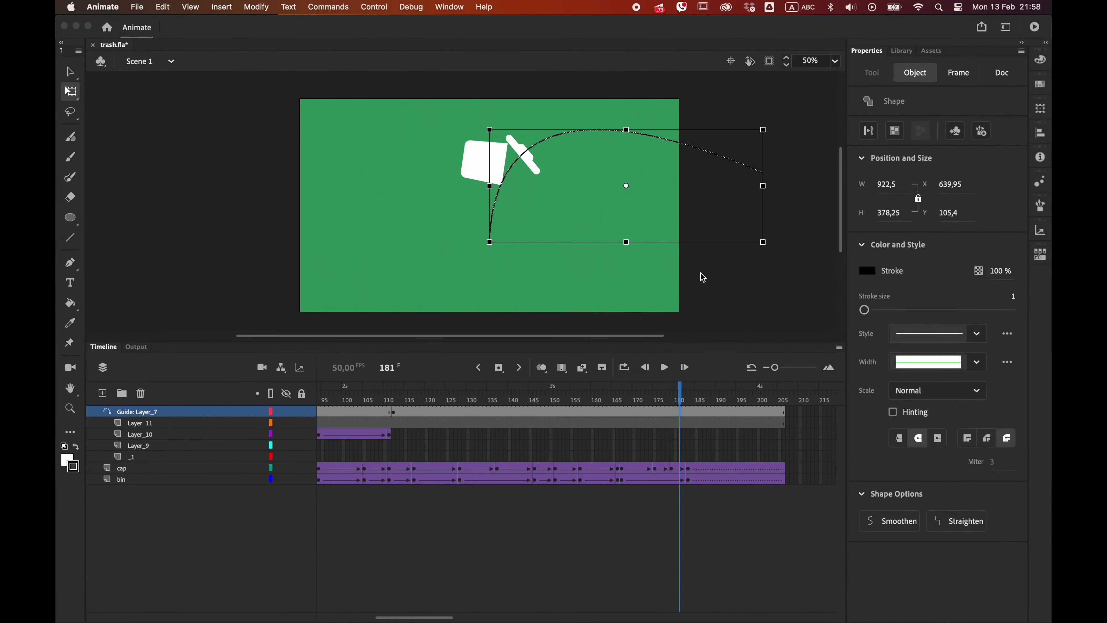
Reshape the guide path at frame 181 into an arc falling from the bin past the stage's lower edge.
click(701, 275)
drag(490, 236, 480, 177)
drag(763, 172, 565, 313)
drag(480, 177, 479, 173)
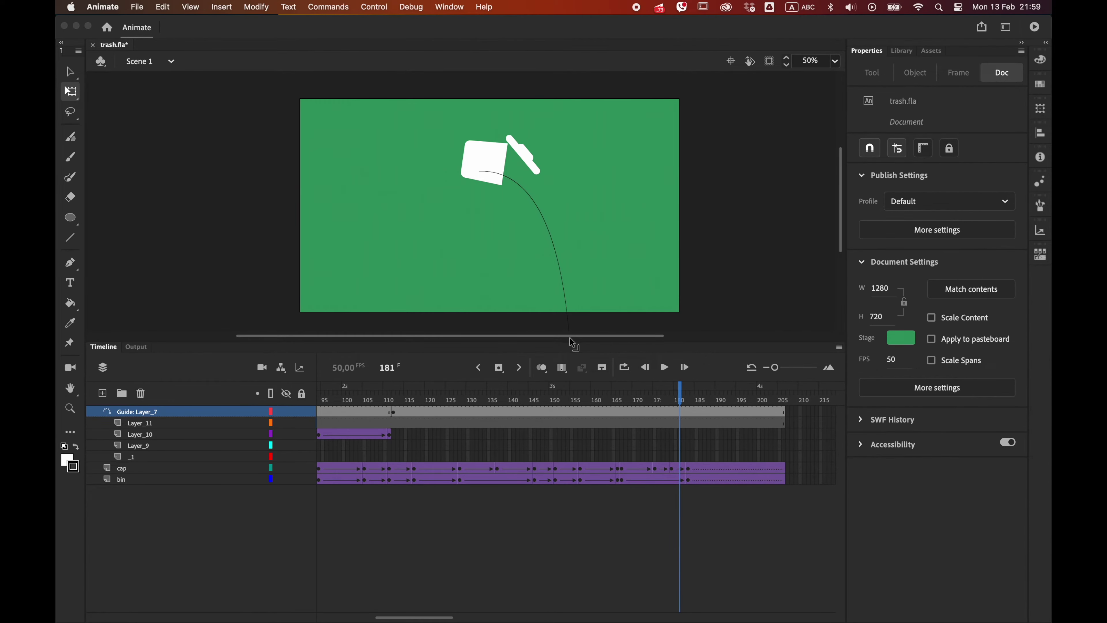
Paste the ball onto Layer_11 at frame 179 and move it to the start of the guide path.
click(678, 422)
click(671, 423)
right_click(730, 270)
click(747, 304)
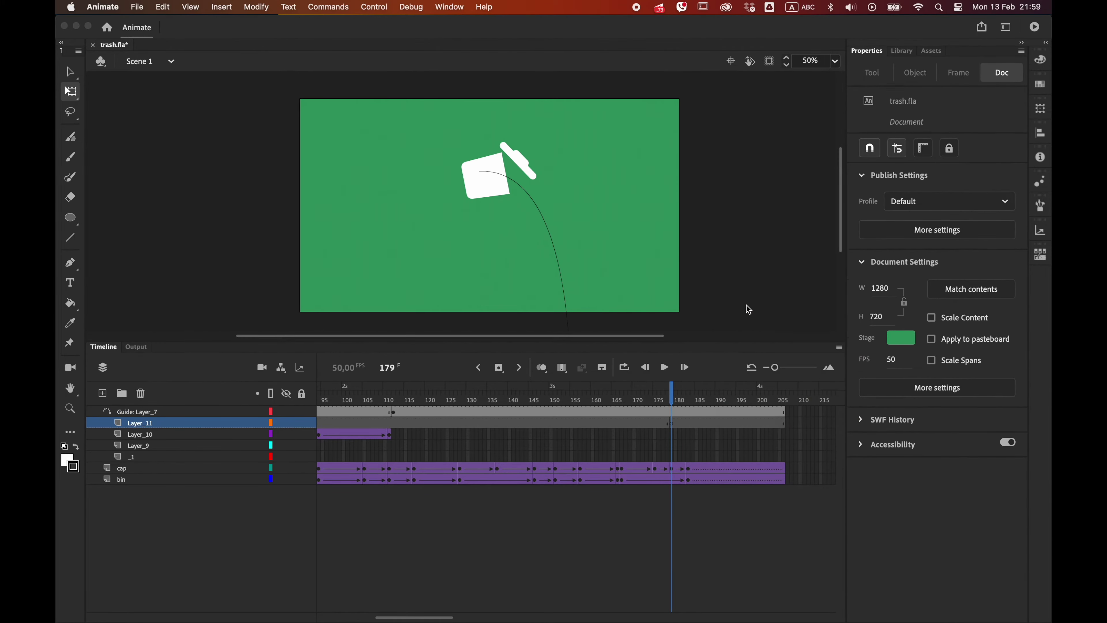
click(68, 68)
drag(693, 155, 497, 179)
End the ball's span on Layer_11 with a blank keyframe around frame 195 and create a classic tween on it.
click(741, 423)
key(F7)
right_click(706, 423)
click(738, 423)
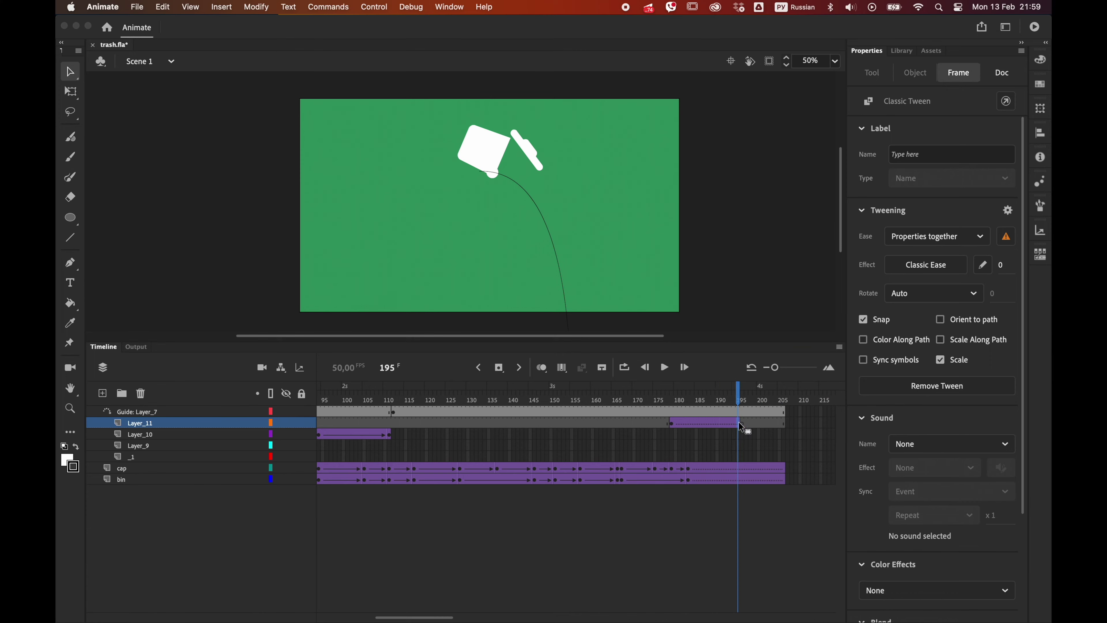
Raise the guide path's start further into the bin and move the ball's end position down along the path.
click(495, 179)
key(ctrl+space)
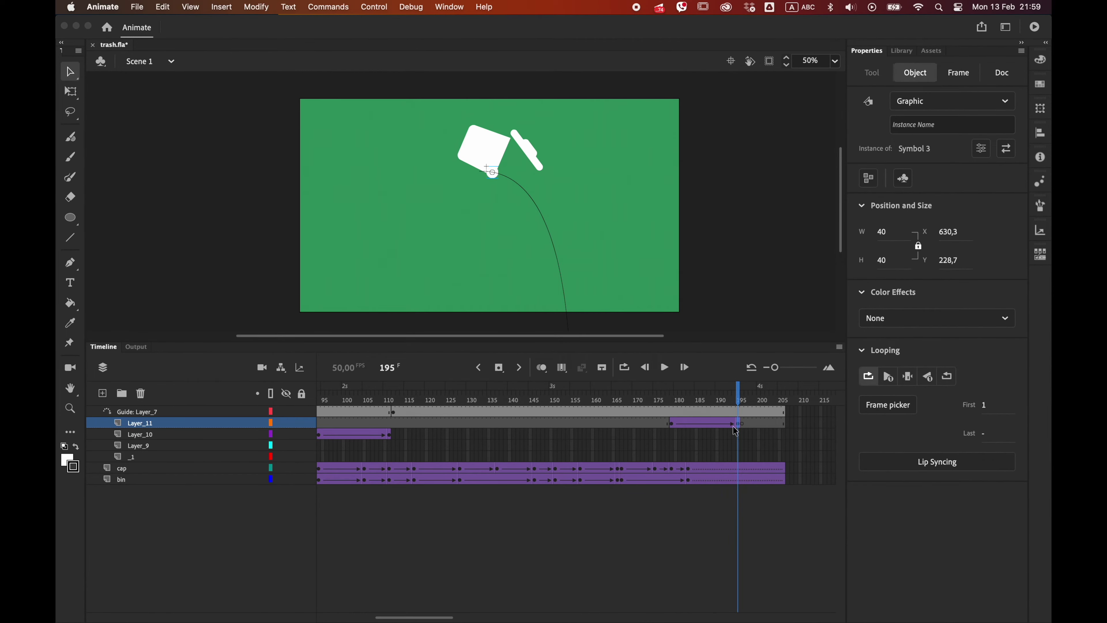
click(759, 262)
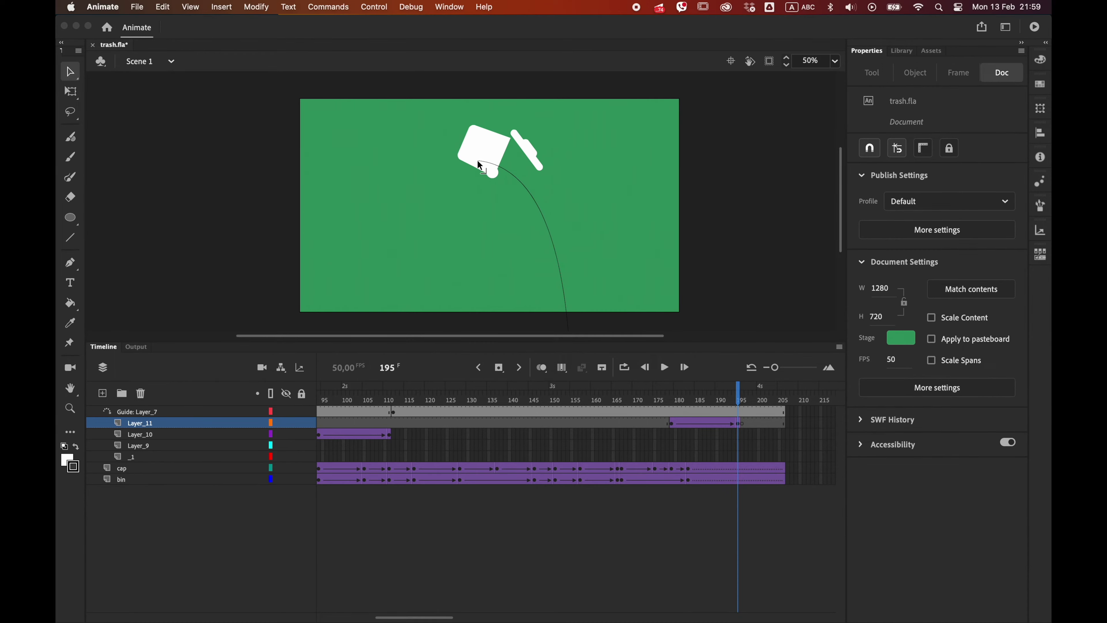
key(ctrl+space)
click(734, 424)
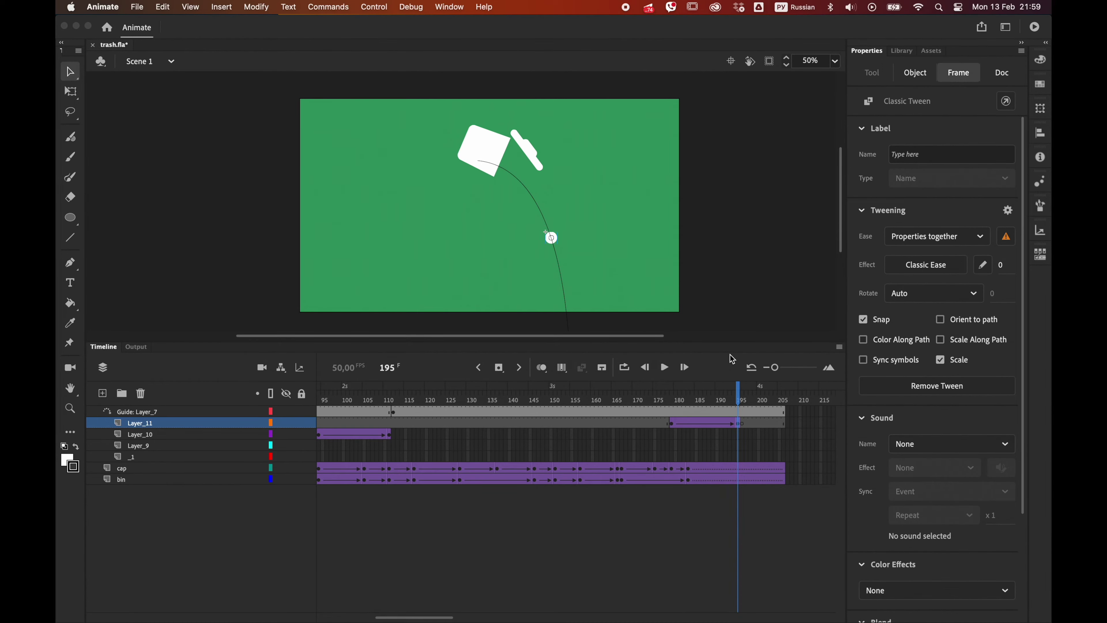
Retime the ball's tween on Layer_11 to run from frame 182 to frame 200.
drag(705, 404, 682, 402)
click(671, 423)
drag(671, 422, 679, 423)
drag(679, 400, 763, 423)
click(680, 424)
click(726, 423)
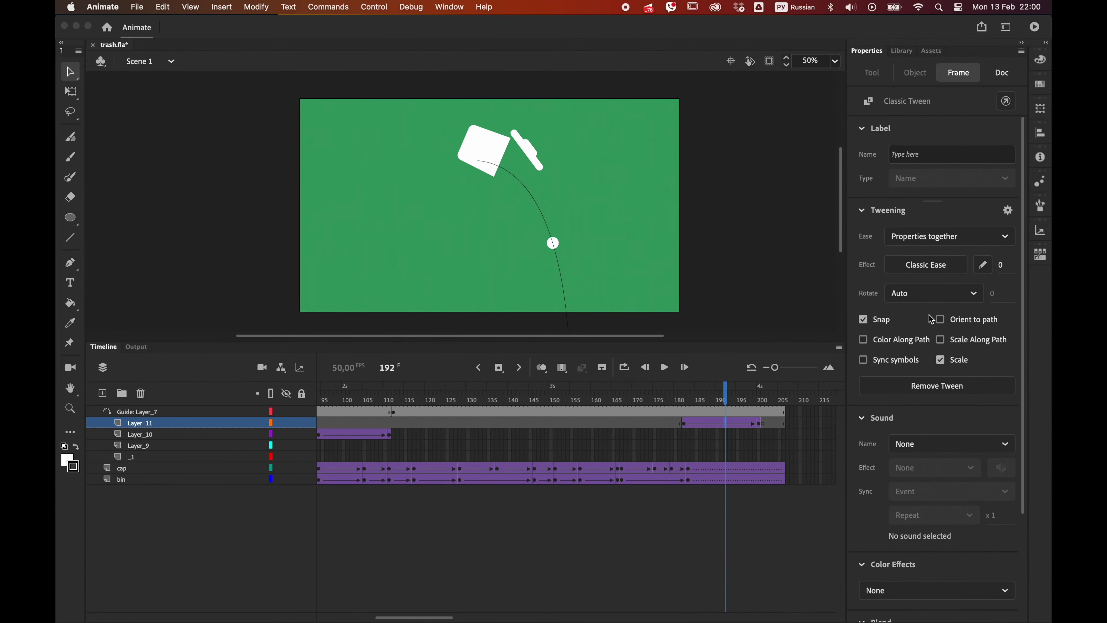
Change the easing effect of the ball's tween on Layer_11 and preview the fall up to frame 200.
click(929, 272)
click(727, 293)
click(670, 407)
drag(671, 406, 762, 397)
Copy the ball's tween frames from Layer_11 and paste them onto a new guided layer starting at frame 188.
drag(687, 428, 759, 428)
right_click(760, 425)
click(779, 433)
key(F5)
click(103, 393)
click(709, 424)
right_click(709, 425)
click(726, 447)
Remove the surplus frames after the second ball's tween on Layer_12, beyond frame 206.
scroll(795, 429, right, 5)
drag(625, 423, 746, 424)
right_click(726, 423)
click(751, 332)
Paste the ball's tween onto another new guided layer, shift it to start at frame 194 and trim the frames past 212.
click(576, 395)
click(102, 393)
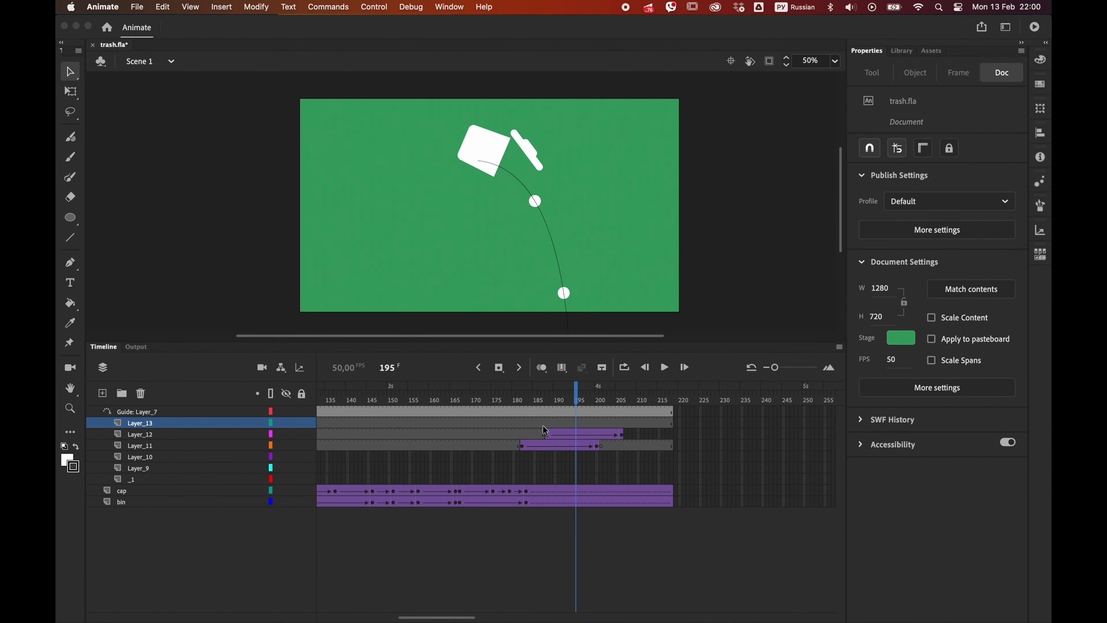
click(575, 422)
right_click(575, 424)
click(611, 449)
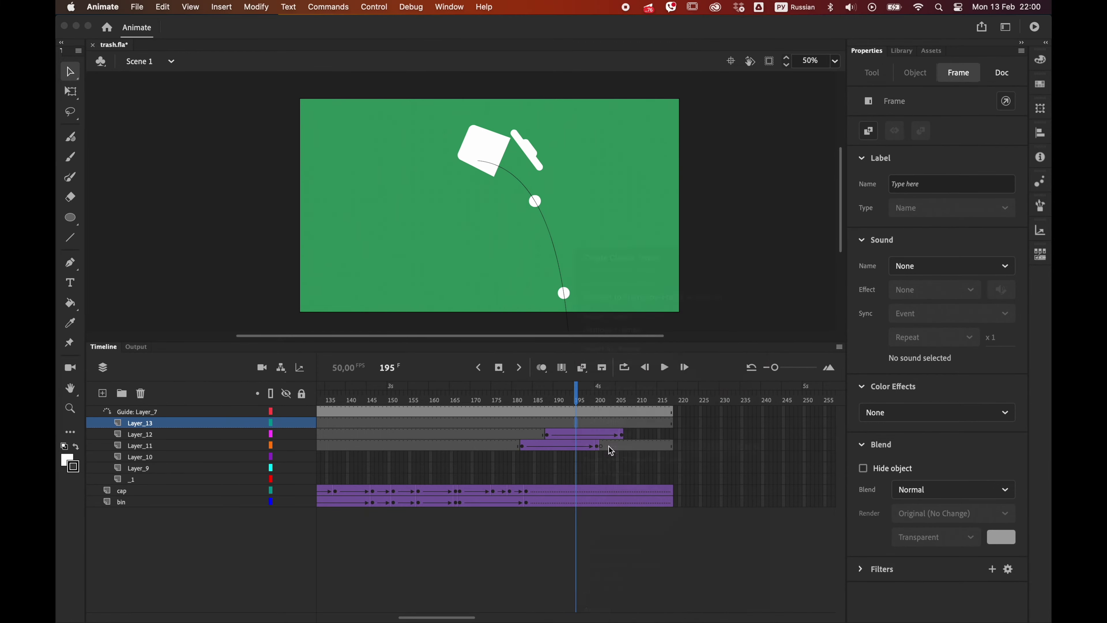
right_click(570, 425)
click(608, 330)
drag(650, 424, 745, 424)
right_click(727, 424)
click(760, 329)
drag(630, 398, 455, 401)
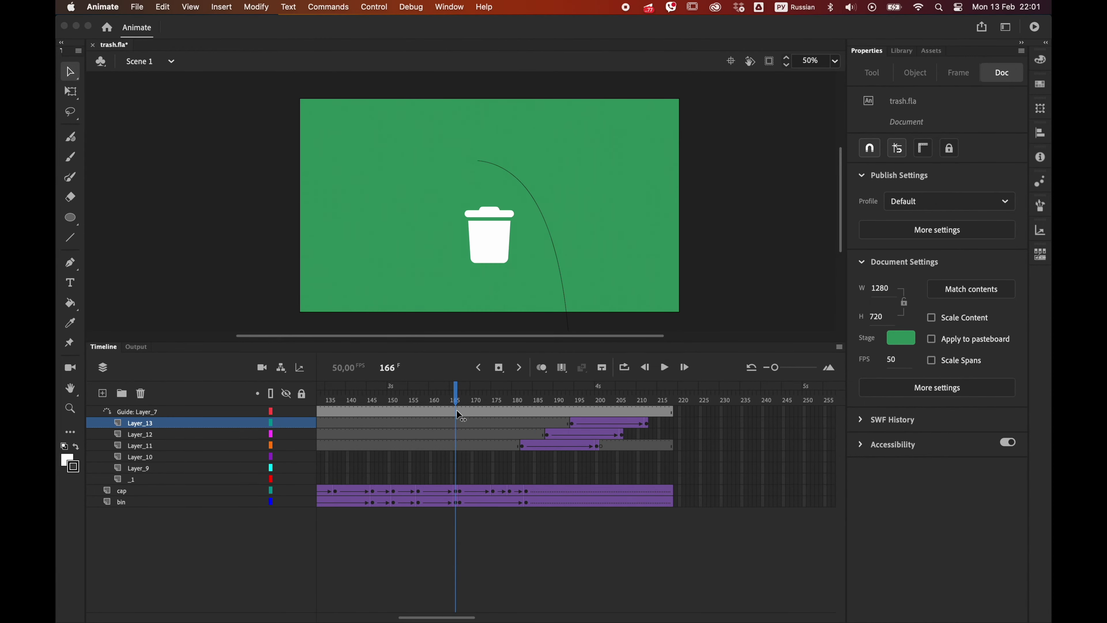
click(468, 501)
click(457, 491)
right_click(457, 506)
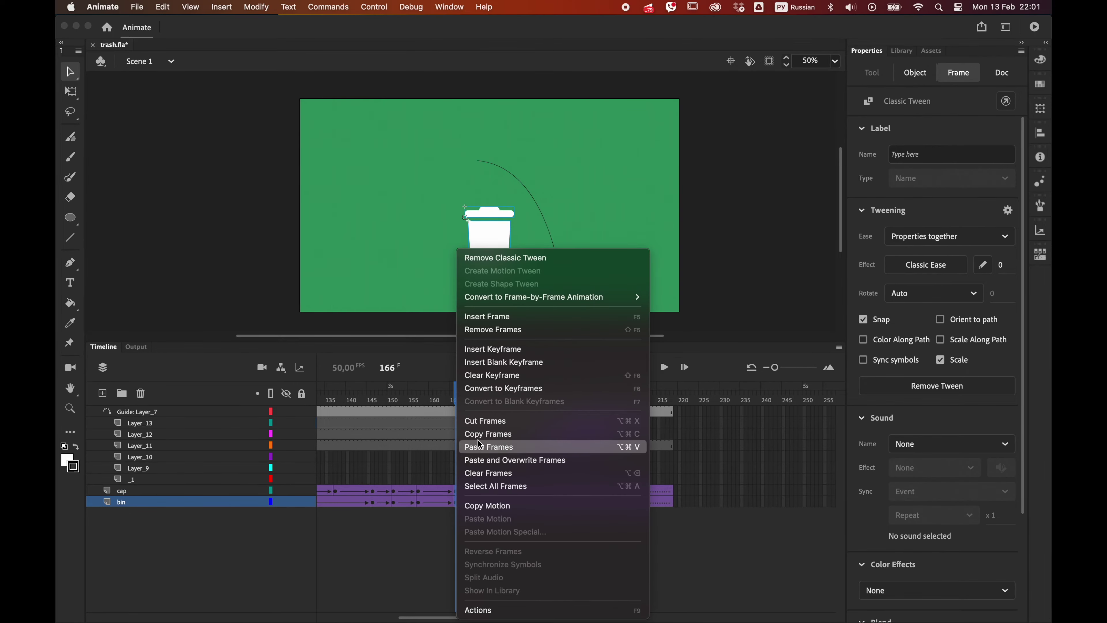
click(456, 507)
click(462, 502)
right_click(463, 505)
click(479, 470)
Extend the guide, cap and bin layers to frame 233.
click(658, 400)
key(F5)
key(F5)
key(F5)
key(F5)
key(F5)
key(F5)
key(F5)
key(F5)
key(F5)
key(F5)
key(F5)
key(F5)
key(F5)
key(F5)
key(F5)
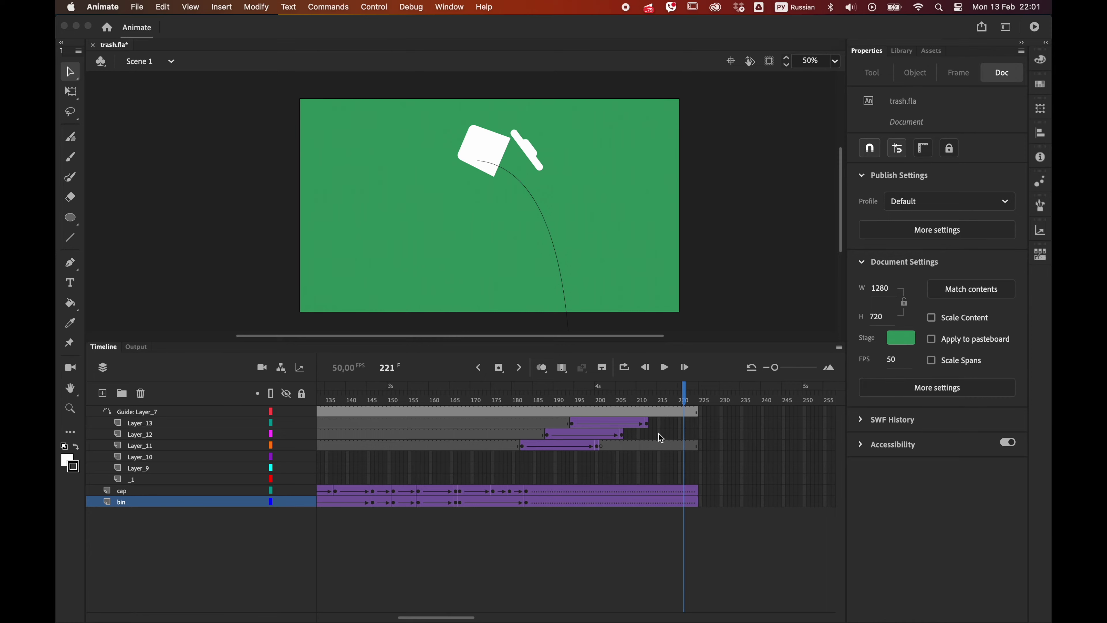
Insert cap and bin keyframes at frame 212, then copy both layers' resting pose from frame 167 to frame 231.
drag(651, 489, 650, 499)
click(650, 504)
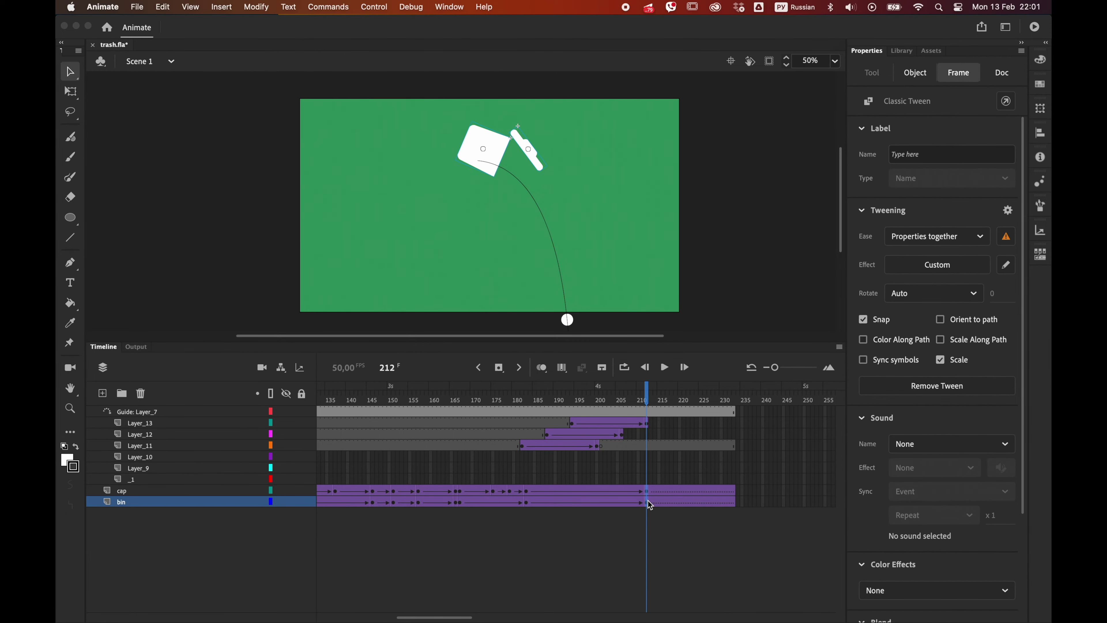
click(705, 504)
drag(459, 491, 459, 503)
key(super+alt+c)
drag(724, 490, 724, 502)
key(super+alt+v)
Lengthen the bin's return to the ground by five frames so it lands at frame 236.
click(696, 399)
key(F5)
key(F5)
key(F5)
key(F5)
key(F5)
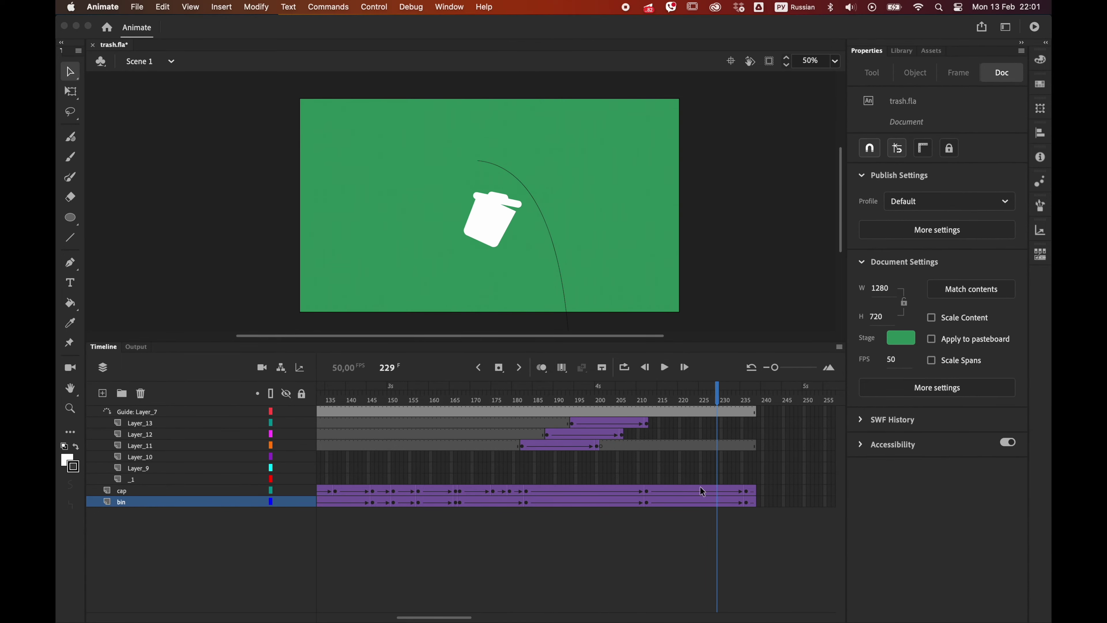
Insert keyframes on the cap layer at frames 223, 217 and 230 during the bin's return to the ground.
click(696, 492)
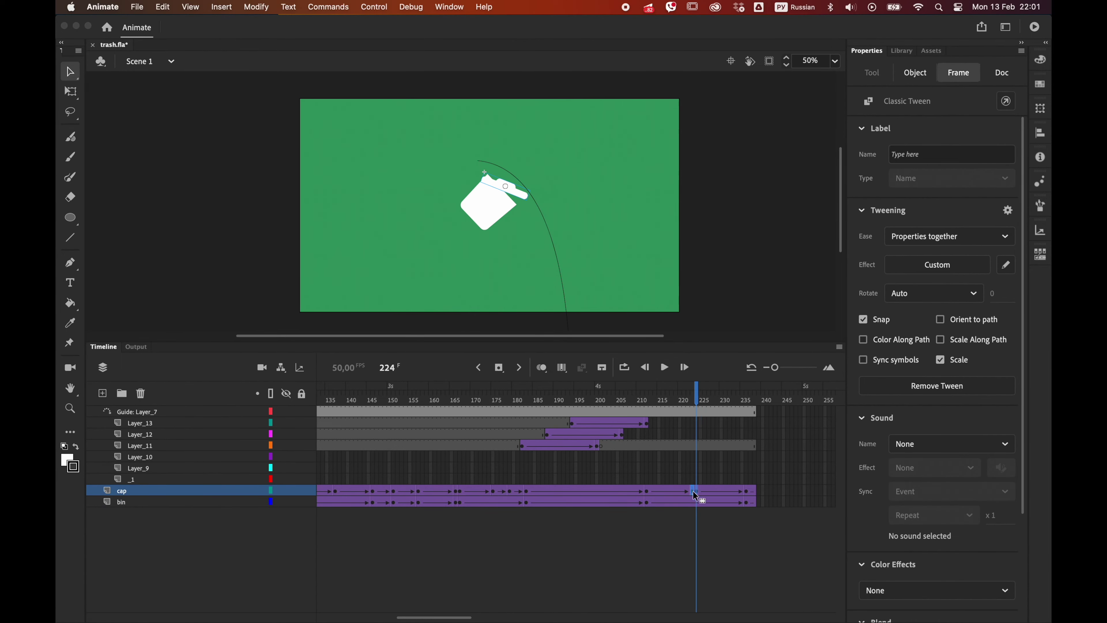
click(692, 491)
click(667, 491)
key(F6)
click(721, 491)
key(F6)
Extend the animation after the landing by nine frames to frame 247.
key(F5)
key(F5)
key(F5)
key(F5)
key(F5)
key(F5)
key(F5)
key(F5)
key(F5)
Insert cap and bin keyframes at frame 241 and select both objects with the Free Transform tool.
drag(791, 400, 767, 402)
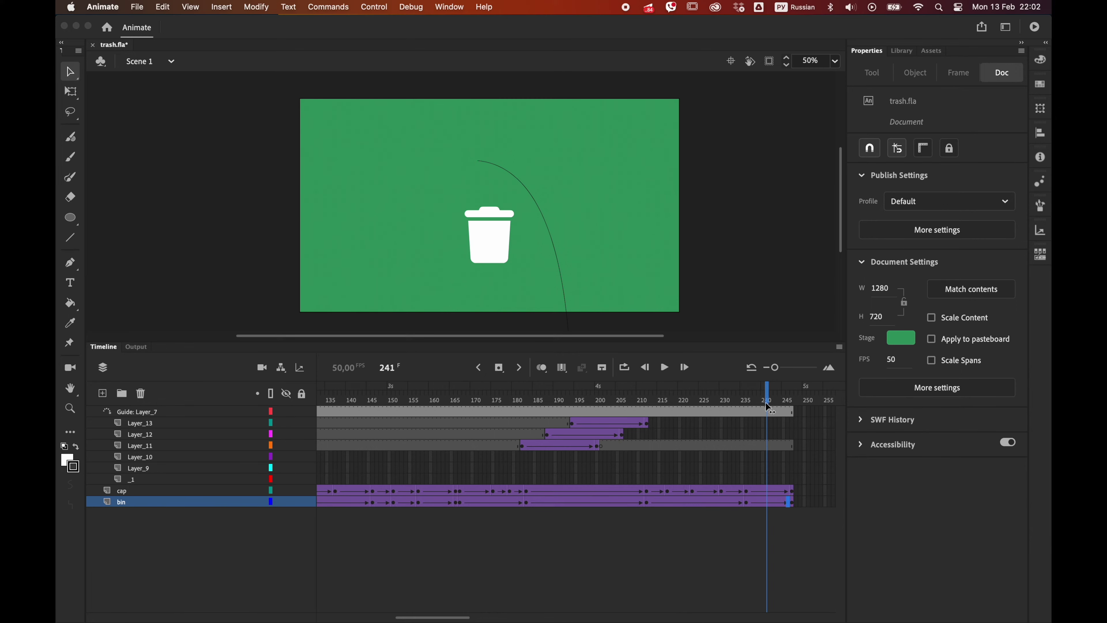
drag(768, 491, 770, 503)
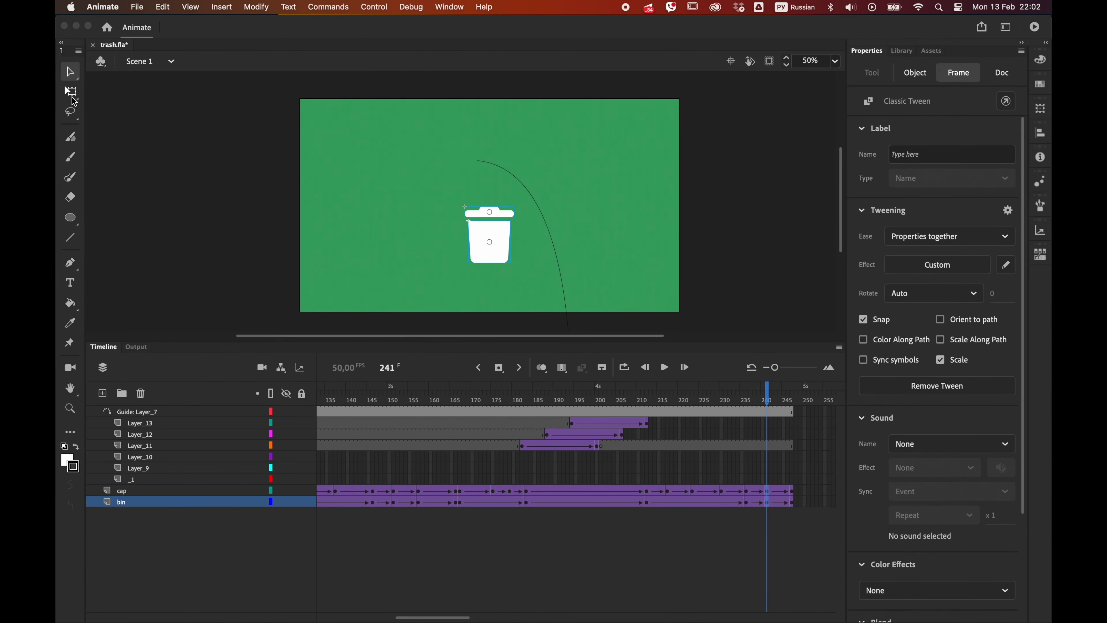
click(70, 91)
key(ctrl+space)
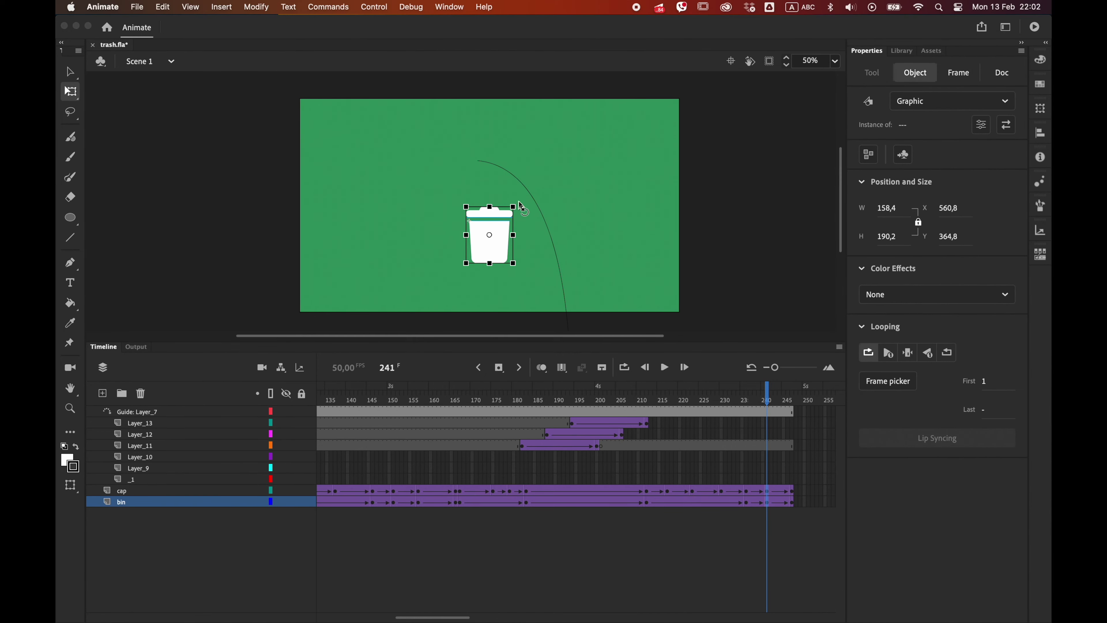
Test the complete movie in the preview window and close it.
key(super+Return)
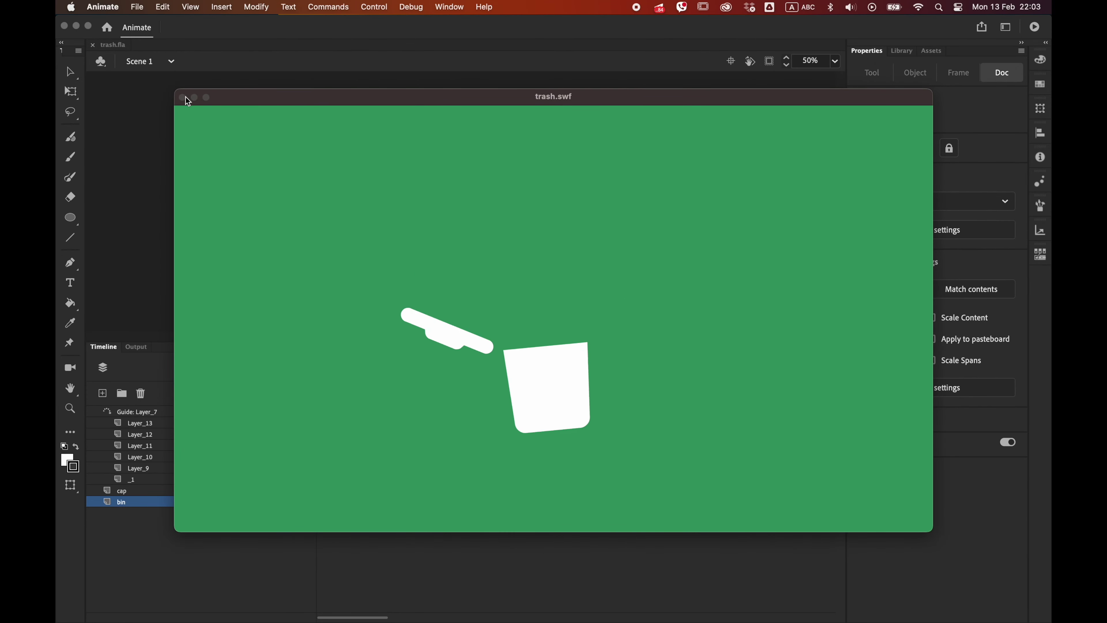
key(super+w)
Shorten the bin's return by removing frames from all layers around frame 226 and around frame 220.
scroll(799, 427, right, 14)
drag(680, 411, 654, 502)
right_click(655, 501)
click(676, 330)
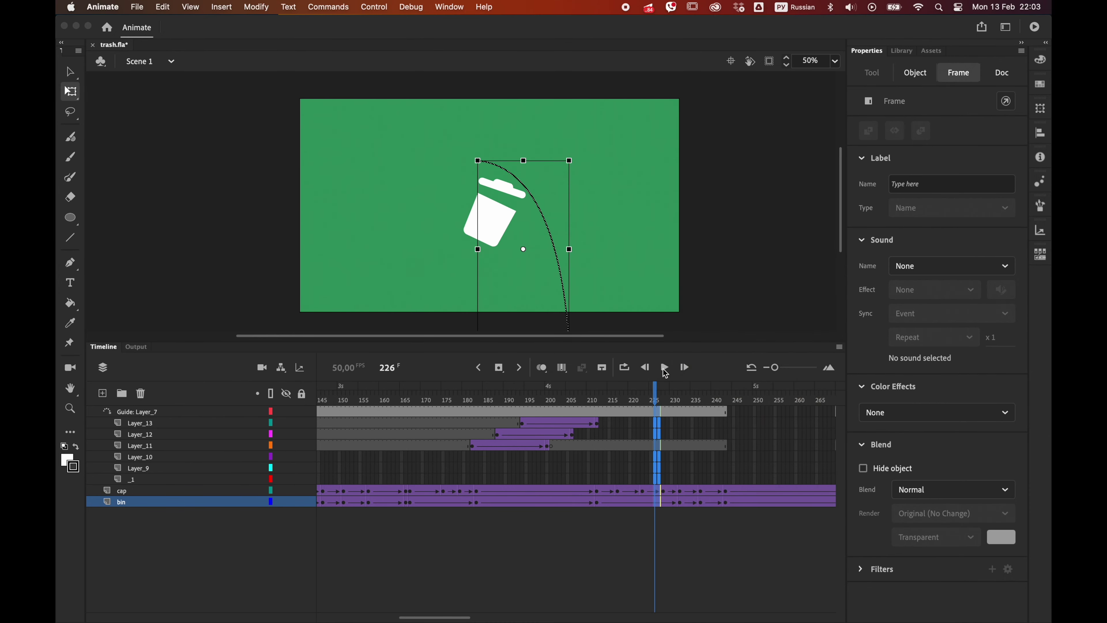
drag(632, 412, 630, 502)
right_click(630, 501)
click(669, 329)
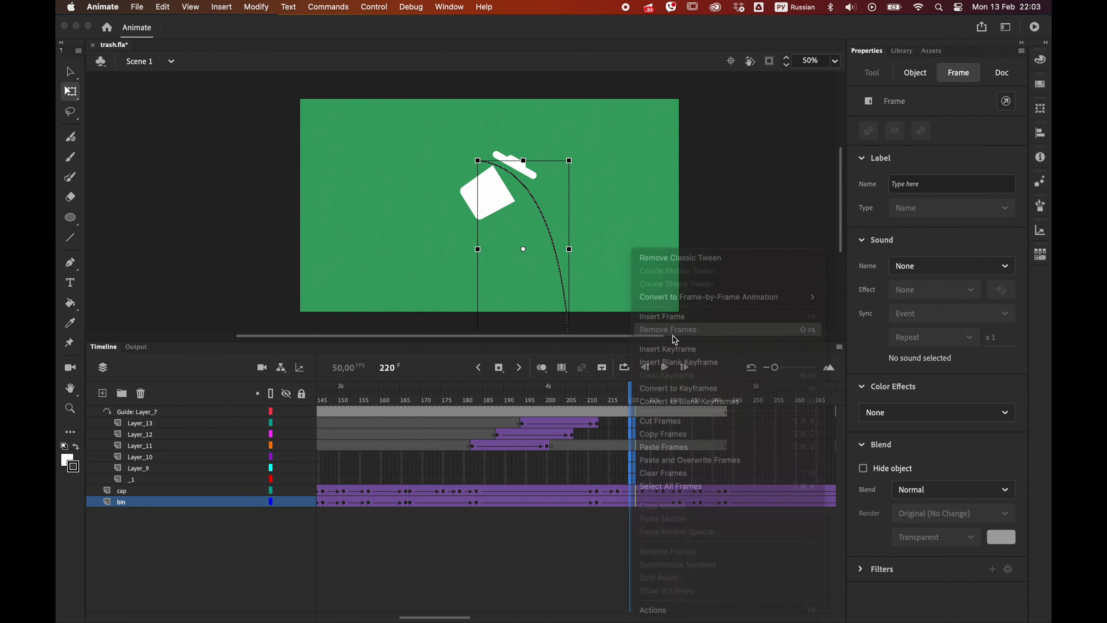